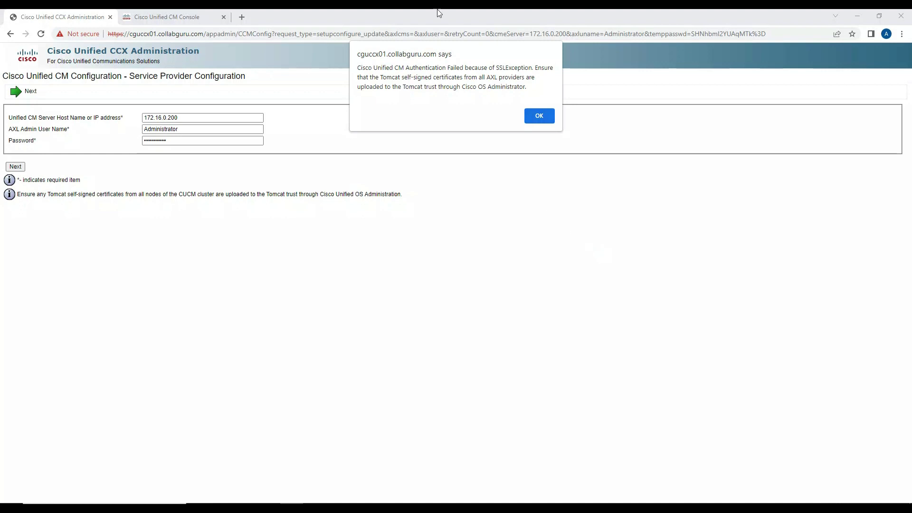
Step: Dismiss the SSLException alert and open the Cisco Unified OS Administration login on the CM console
{"action": "left_click", "coordinate": [531, 122]}
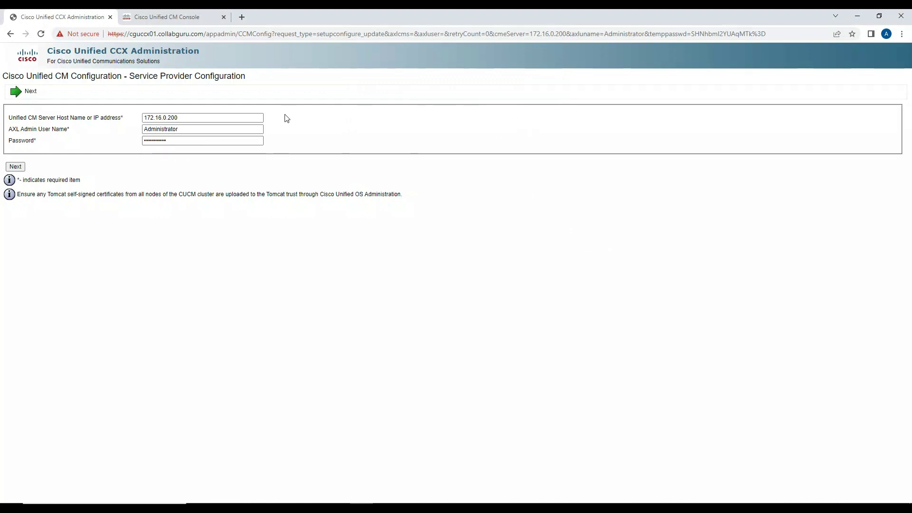
{"action": "left_click", "coordinate": [195, 22]}
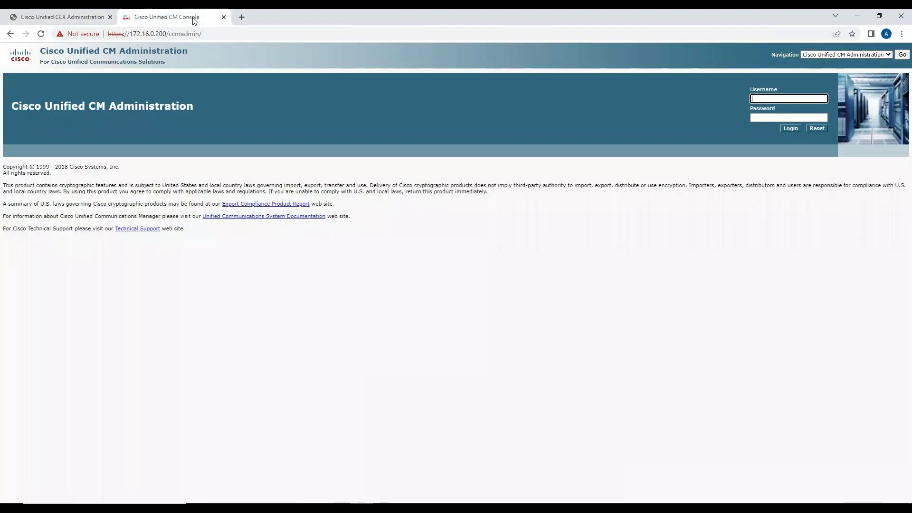
{"action": "left_click", "coordinate": [818, 55]}
{"action": "left_click", "coordinate": [833, 90]}
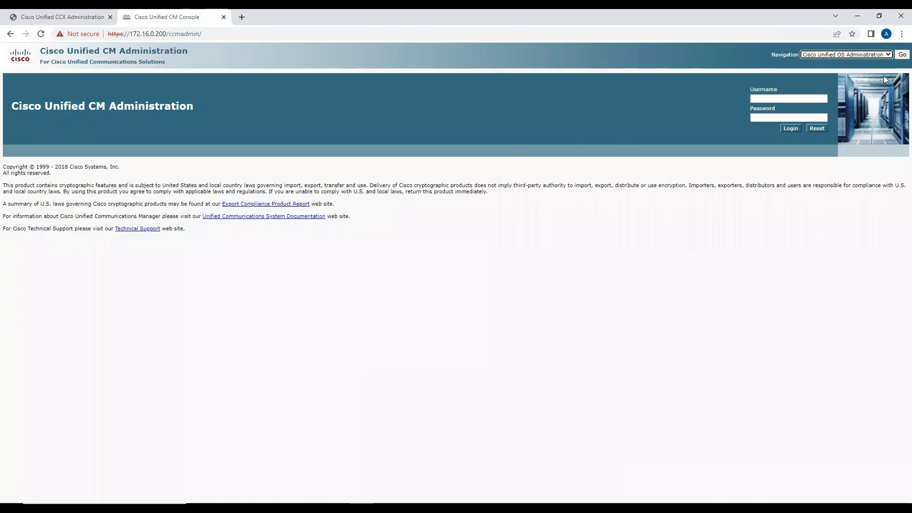
{"action": "left_click", "coordinate": [902, 54]}
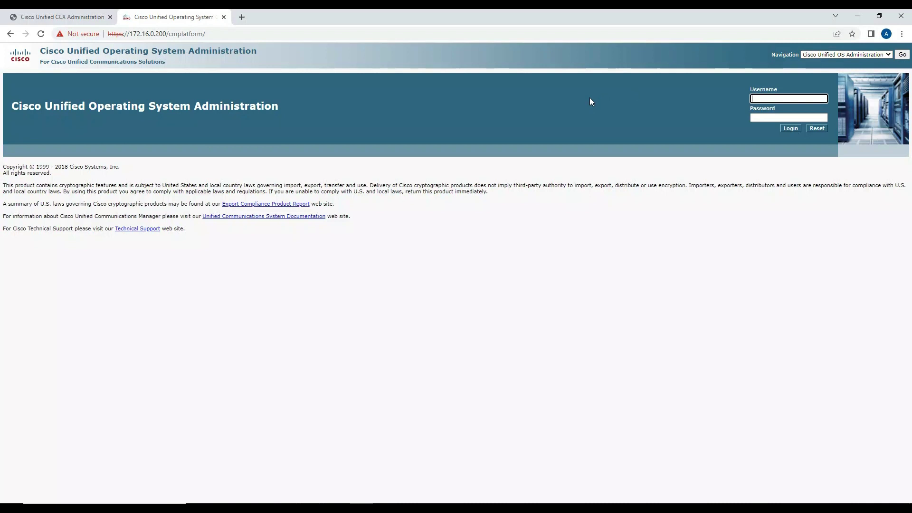
Step: Sign in with the Administrator user name and the account password
{"action": "type", "text": "Administrator"}
{"action": "key", "text": "Tab"}
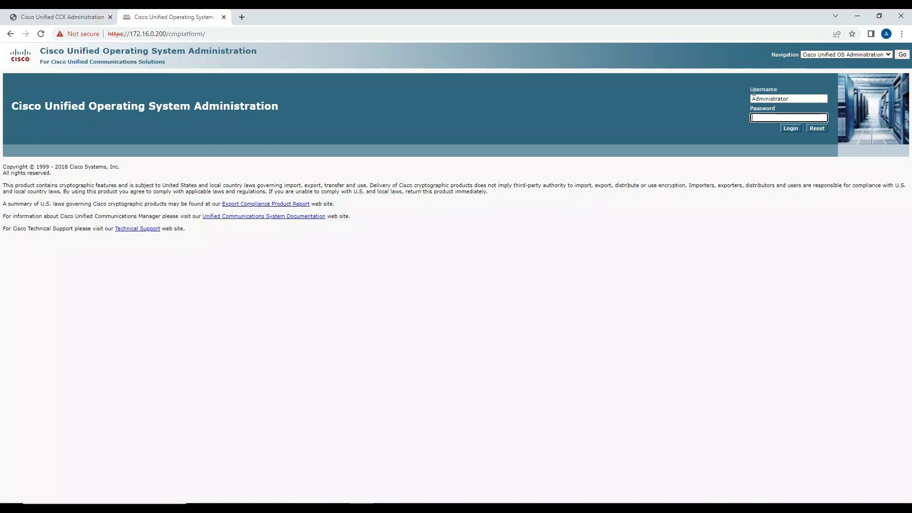
{"action": "type", "text": "•••••••••••"}
{"action": "key", "text": "Return"}
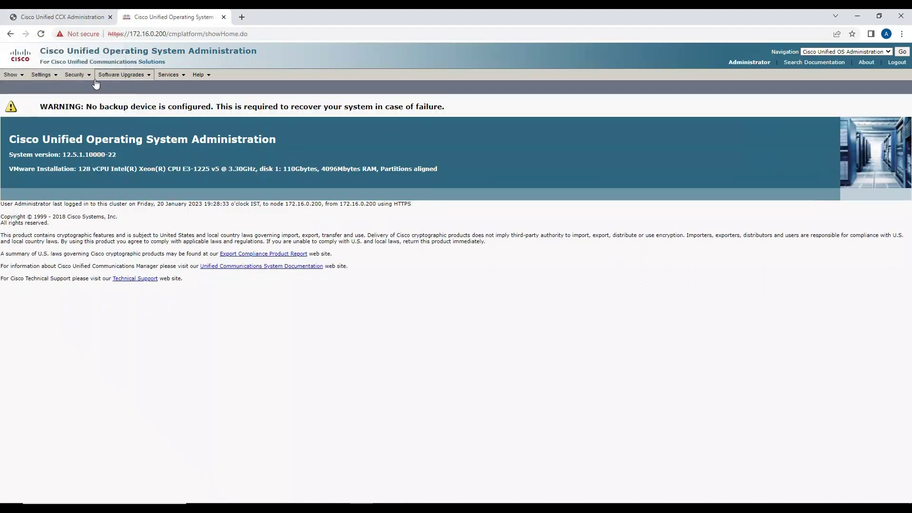
Step: List all certificates under Security > Certificate Management with an empty filter and locate the tomcat entry
{"action": "mouse_move", "coordinate": [74, 74]}
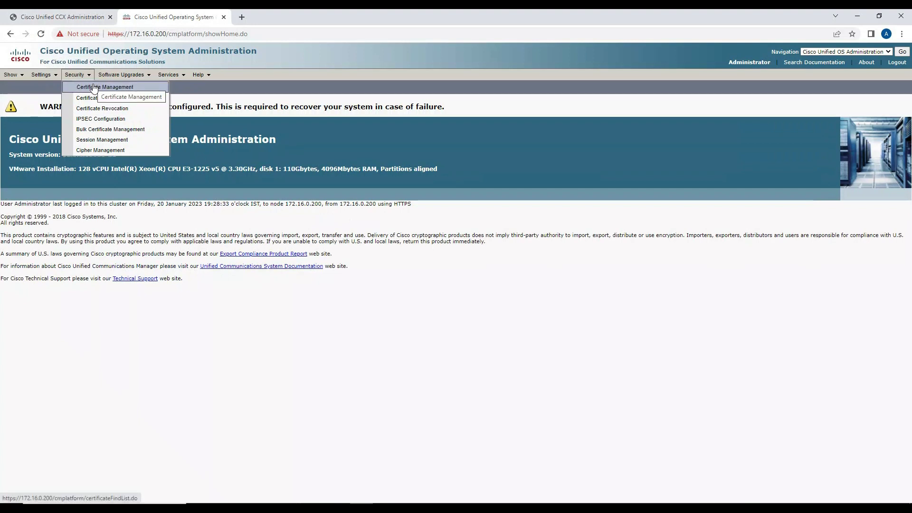
{"action": "left_click", "coordinate": [95, 88]}
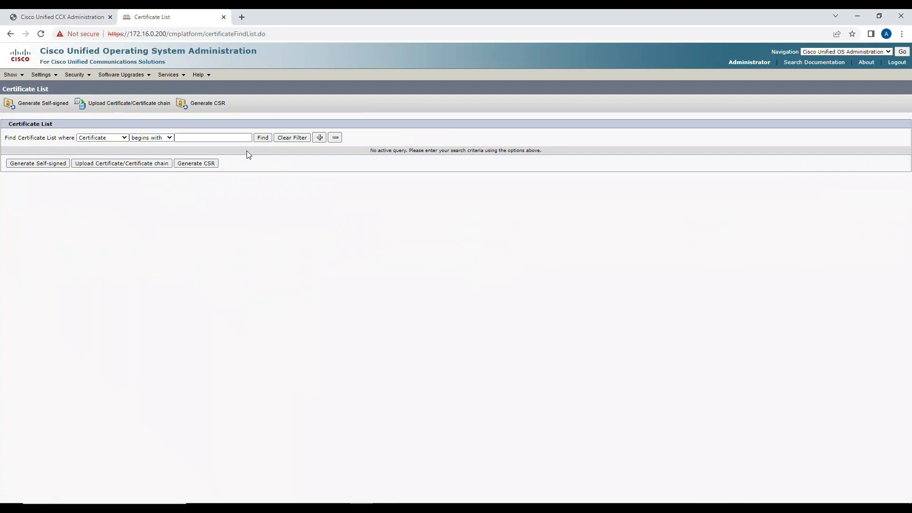
{"action": "left_click", "coordinate": [262, 139]}
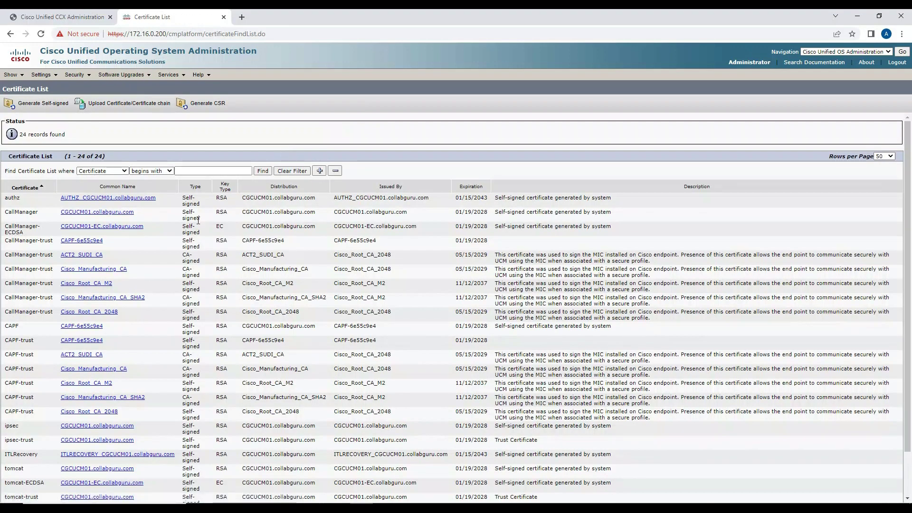
{"action": "scroll", "coordinate": [208, 215], "scroll_direction": "down", "scroll_amount": 2}
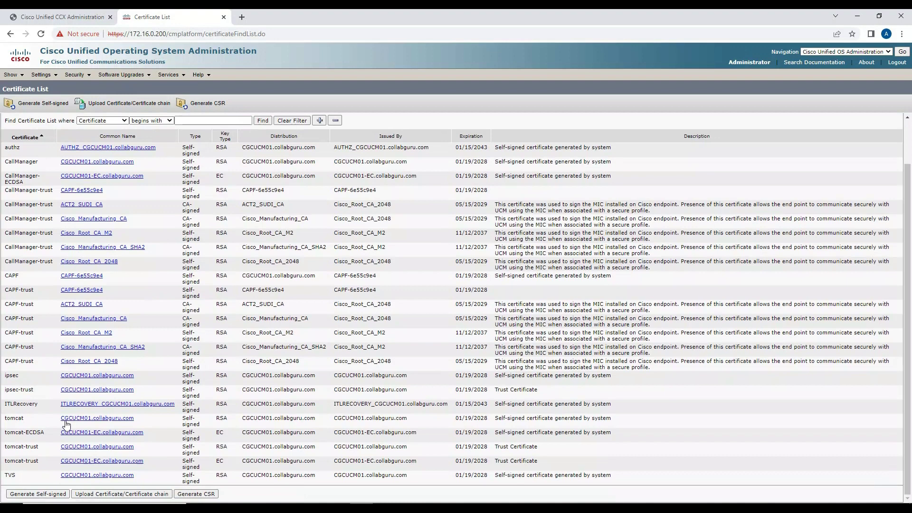
{"action": "double_click", "coordinate": [29, 422]}
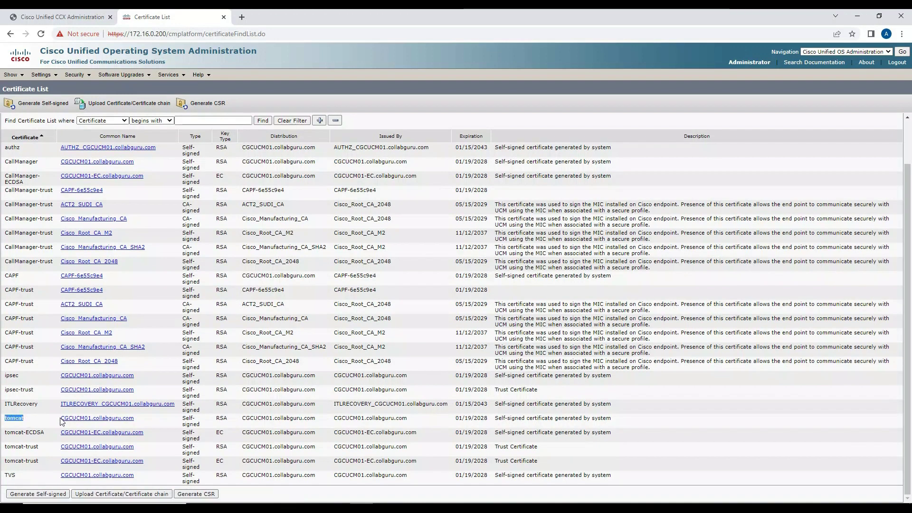
Step: Open the tomcat certificate's details for CGCUCM01.collabguru.com and download it as a .PEM file
{"action": "left_click", "coordinate": [70, 422]}
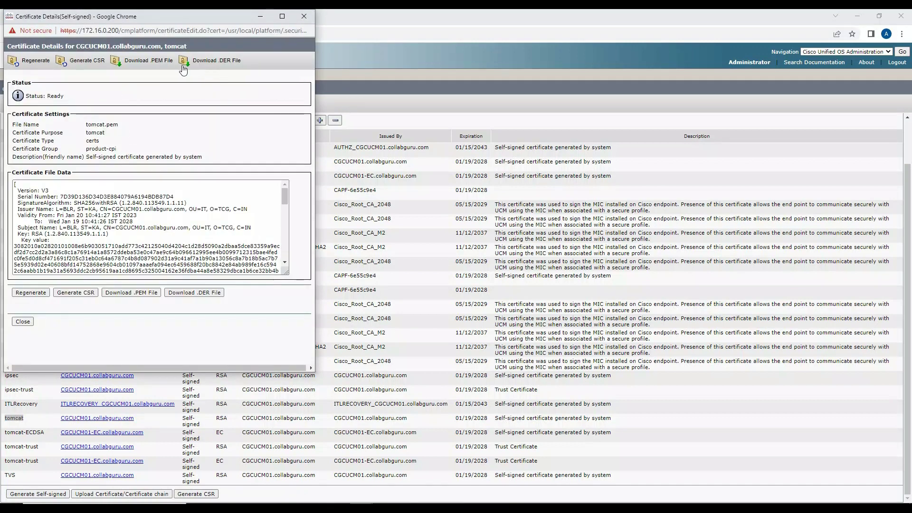
{"action": "left_click", "coordinate": [169, 62]}
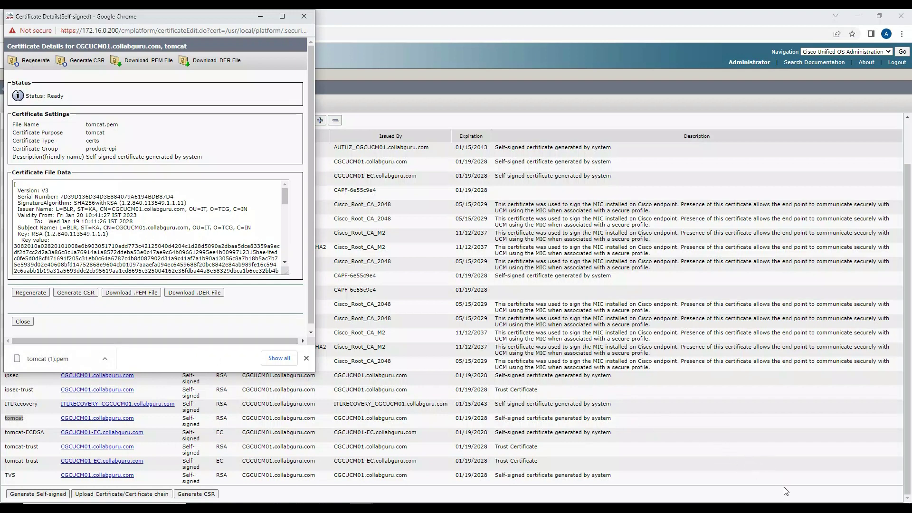
Step: Rename tomcat (1).pem in the UCCX Tomcat folder to CUCM Tomcat.pem
{"action": "left_click", "coordinate": [519, 337]}
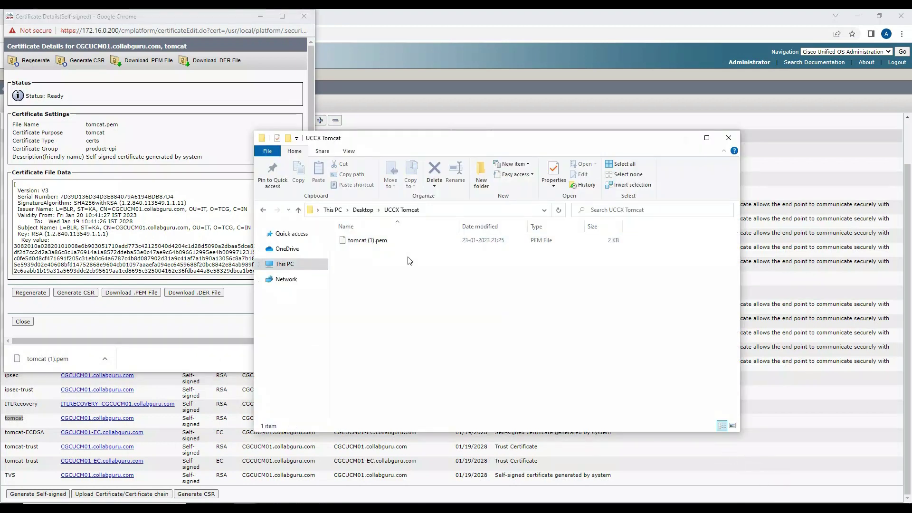
{"action": "left_click", "coordinate": [374, 241]}
{"action": "left_click", "coordinate": [374, 241]}
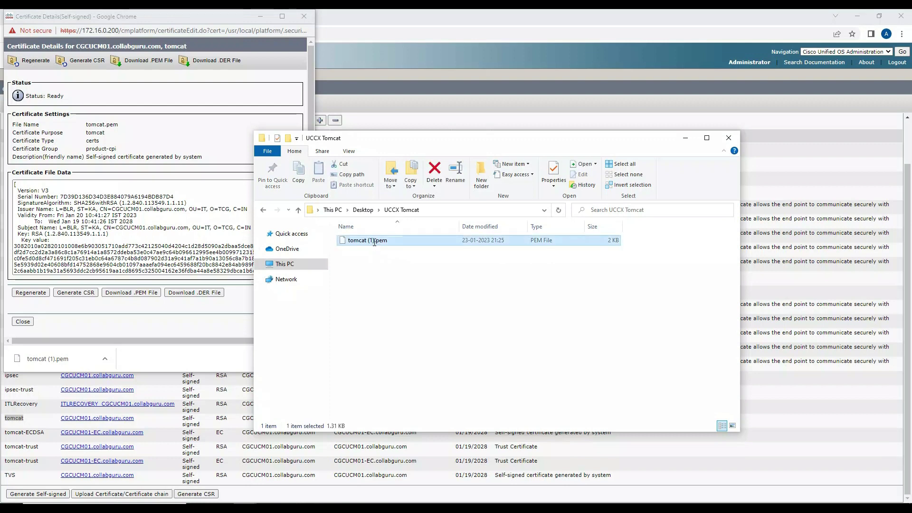
{"action": "type", "text": "CUCM T"}
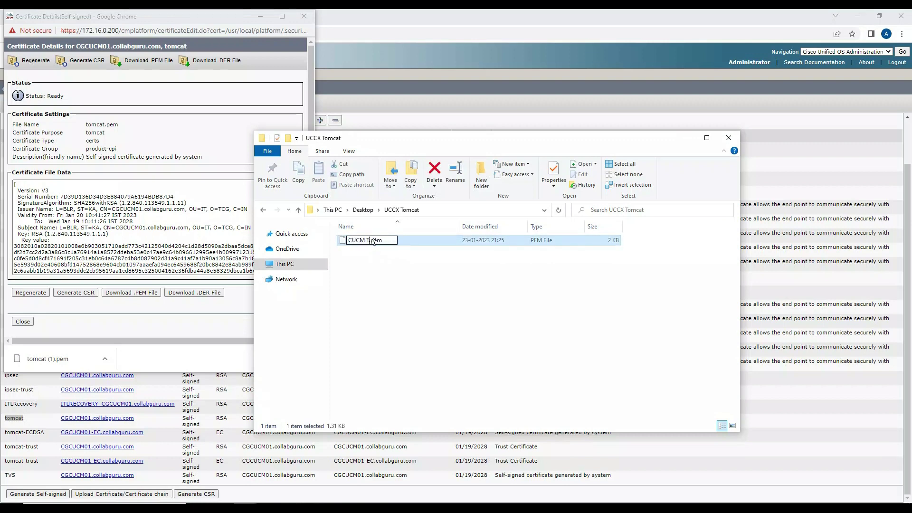
{"action": "type", "text": "omcat"}
{"action": "key", "text": "Return"}
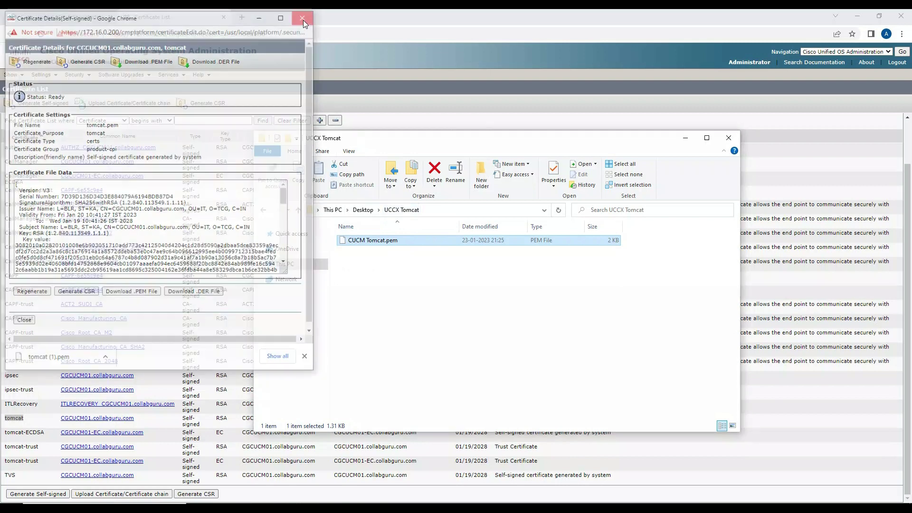
{"action": "left_click", "coordinate": [303, 18]}
{"action": "left_click", "coordinate": [81, 17]}
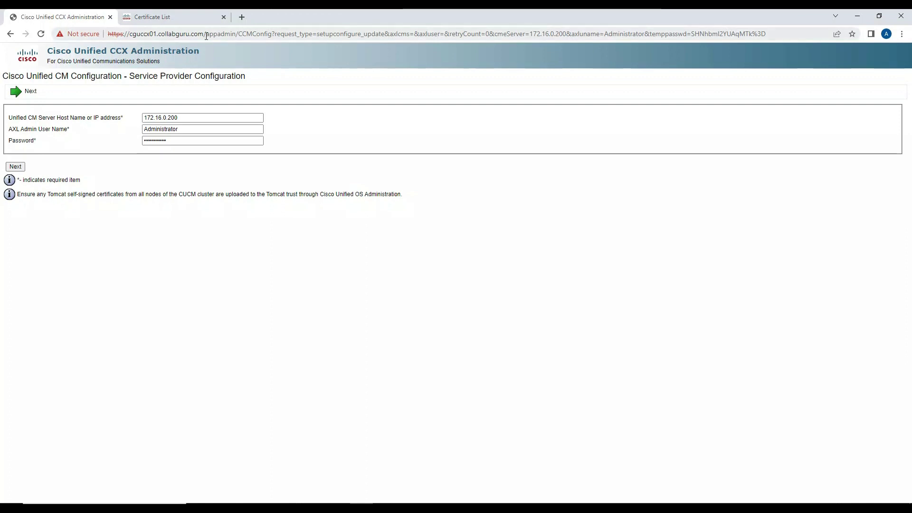
{"action": "left_click_drag", "start_coordinate": [205, 35], "coordinate": [849, 37]}
{"action": "key", "text": "BackSpace"}
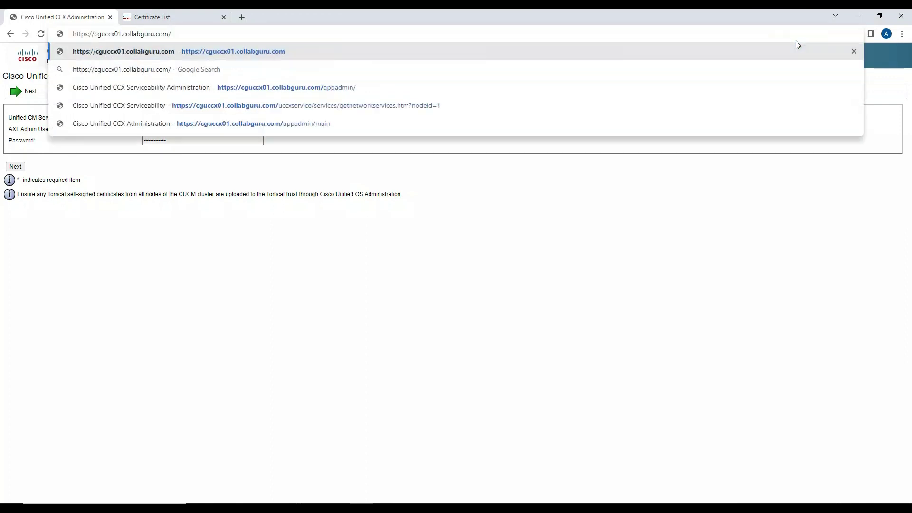
{"action": "key", "text": "Return"}
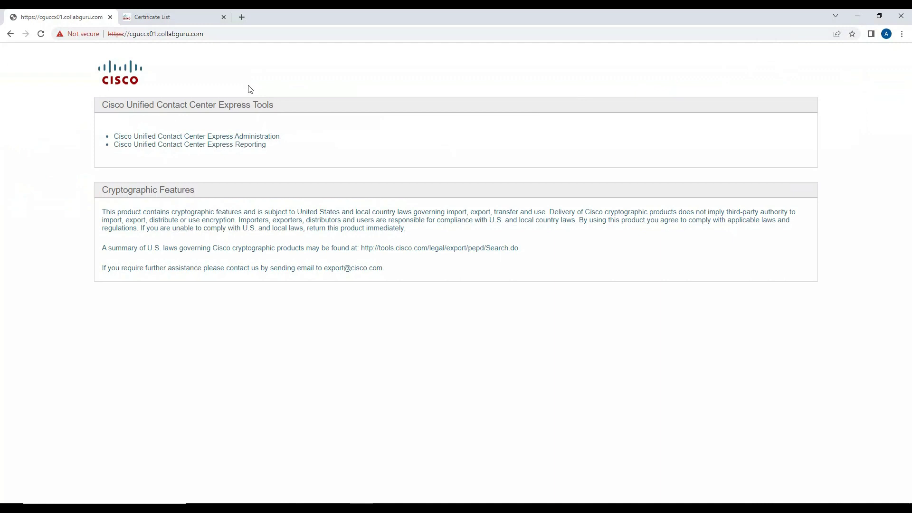
{"action": "left_click", "coordinate": [253, 37]}
{"action": "type", "text": "/"}
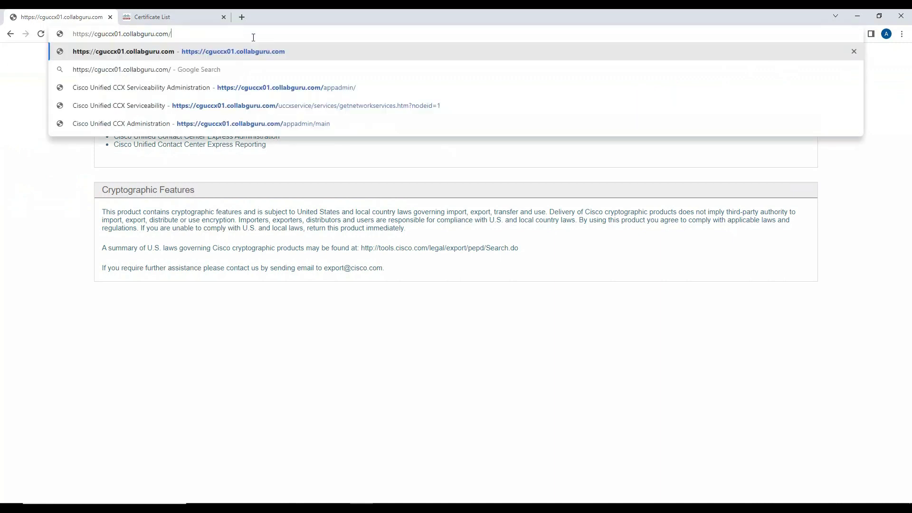
{"action": "type", "text": "cmplatform"}
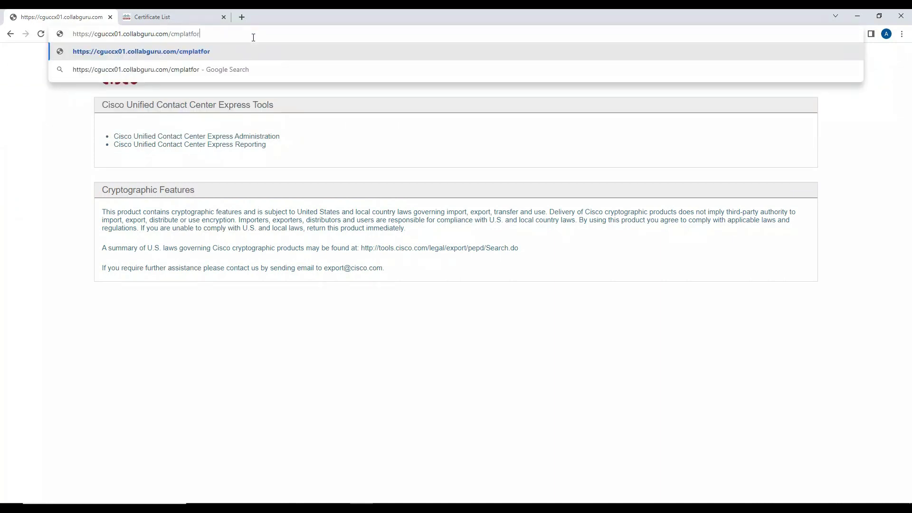
{"action": "key", "text": "Return"}
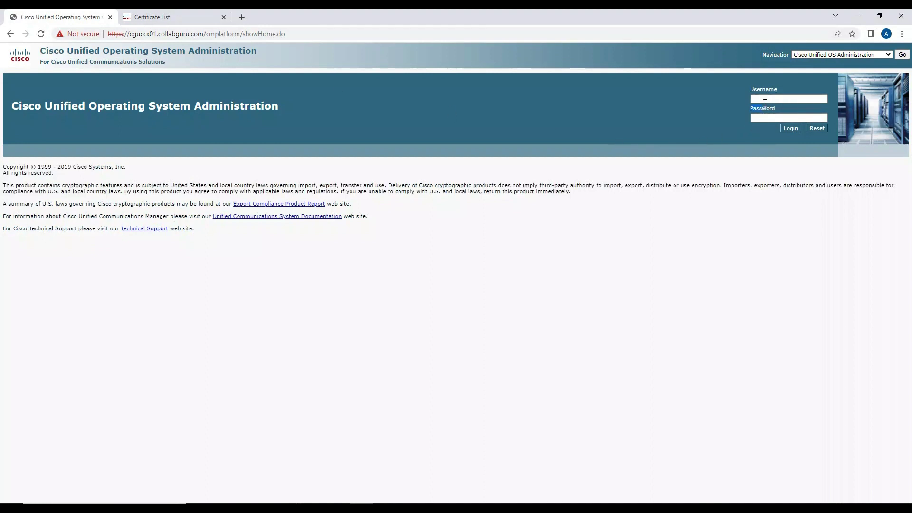
Step: Log in to the UCCX OS Administration with the Administrator user name and password
{"action": "type", "text": "Administrator"}
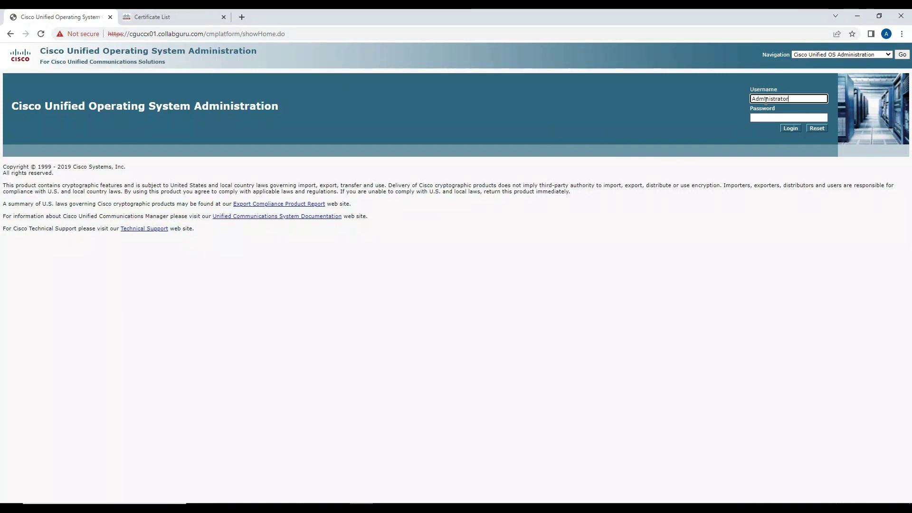
{"action": "key", "text": "Tab"}
{"action": "type", "text": "•••••••••"}
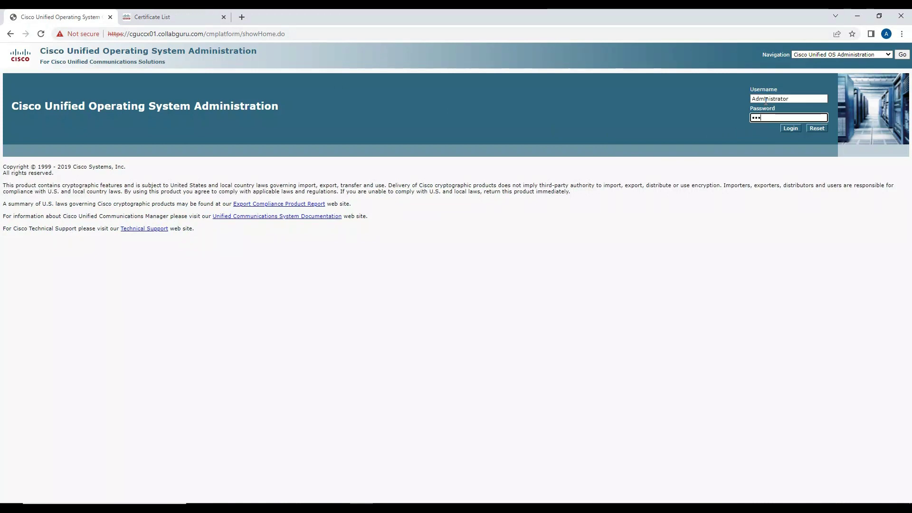
{"action": "key", "text": "Return"}
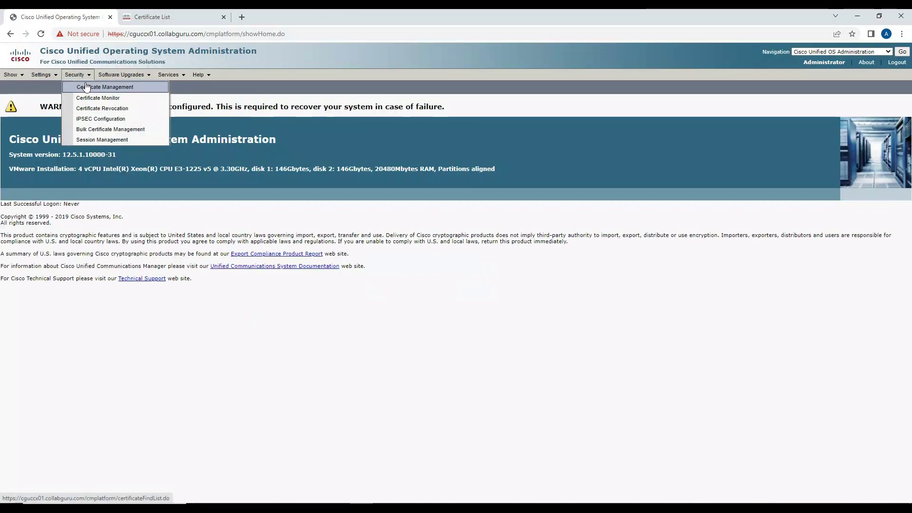
Step: Start a certificate upload with purpose tomcat-trust and description 'CUCM Tomcat Certificate'
{"action": "left_click", "coordinate": [86, 87]}
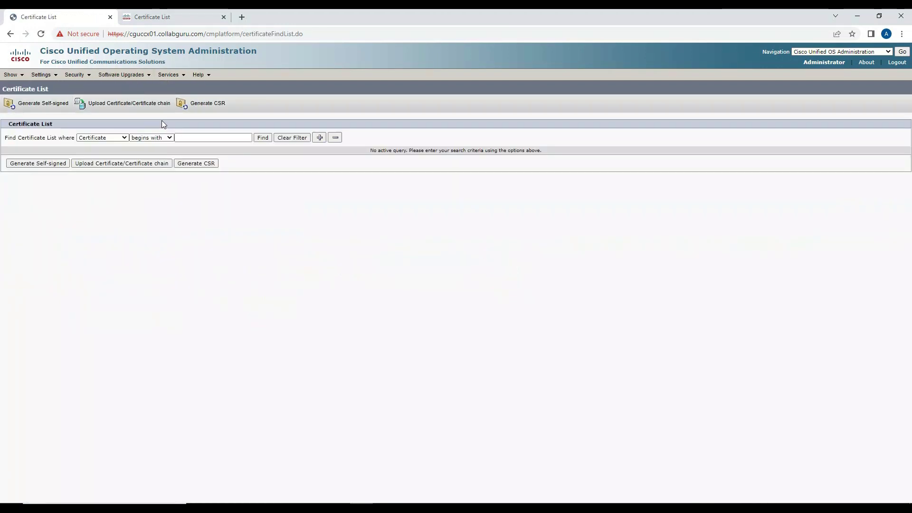
{"action": "left_click", "coordinate": [124, 111]}
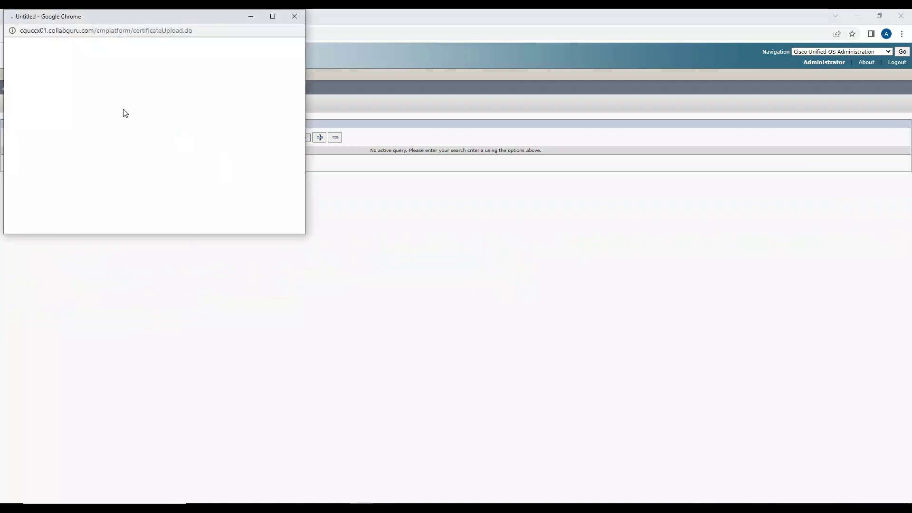
{"action": "left_click", "coordinate": [135, 127]}
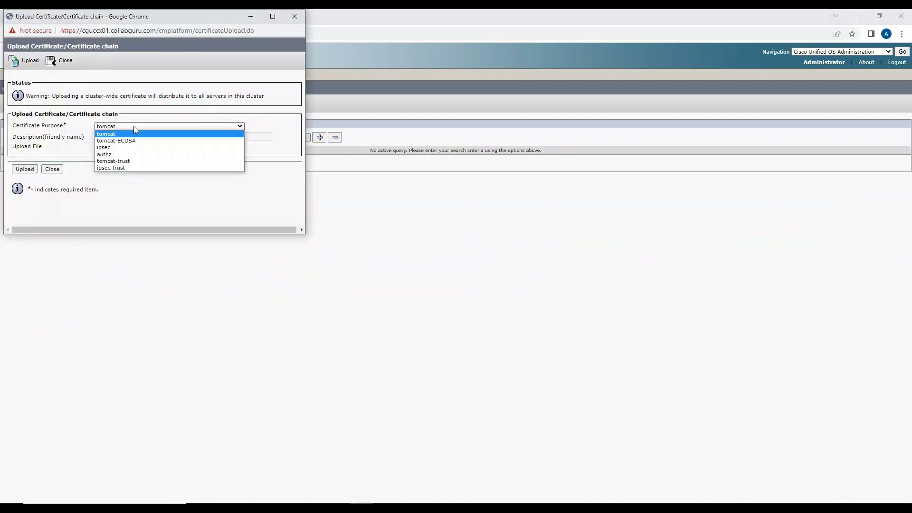
{"action": "left_click", "coordinate": [128, 161]}
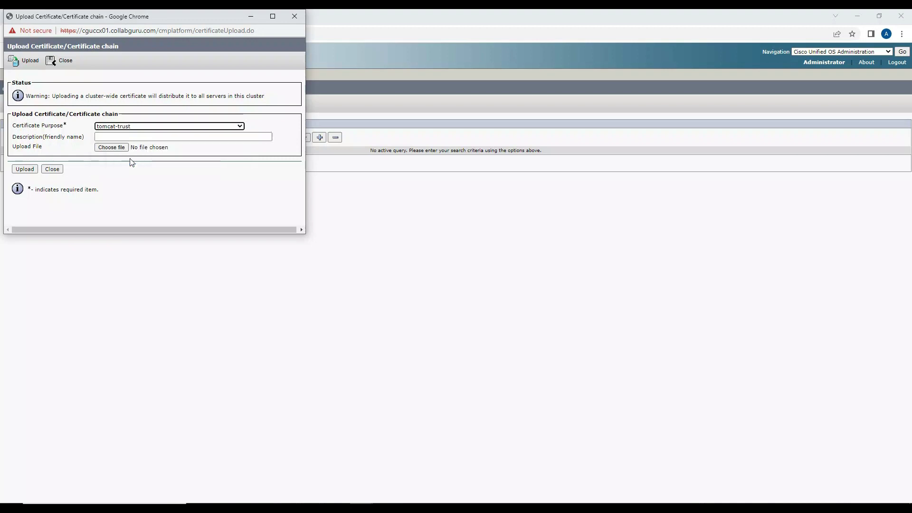
{"action": "left_click", "coordinate": [124, 138]}
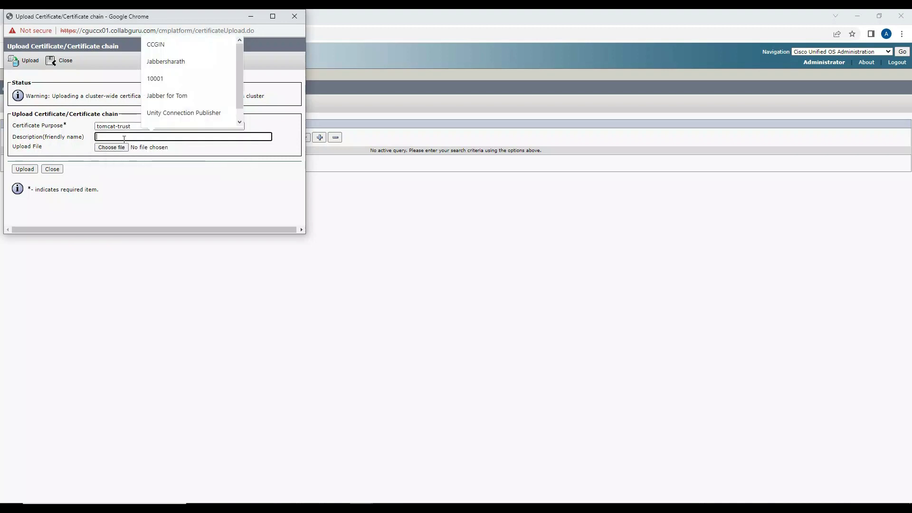
{"action": "type", "text": "CUCM "}
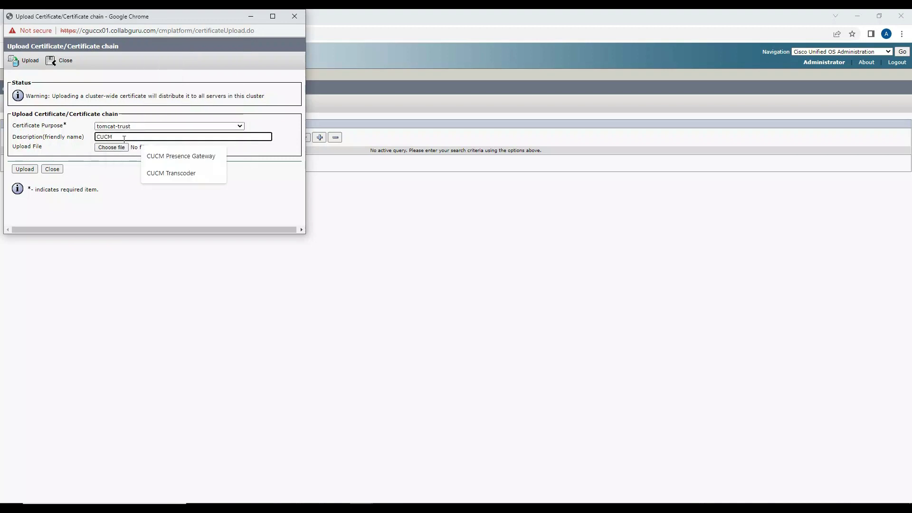
{"action": "type", "text": "Tomcat C"}
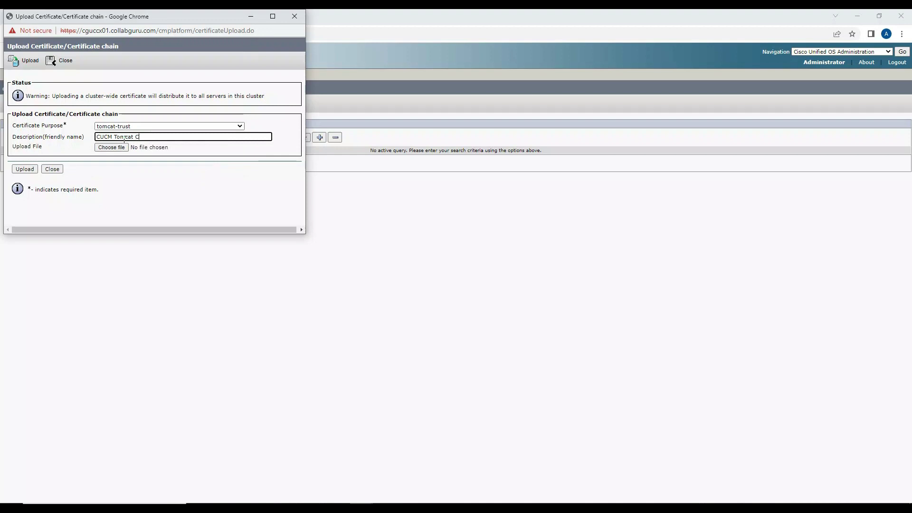
{"action": "type", "text": "ertificate"}
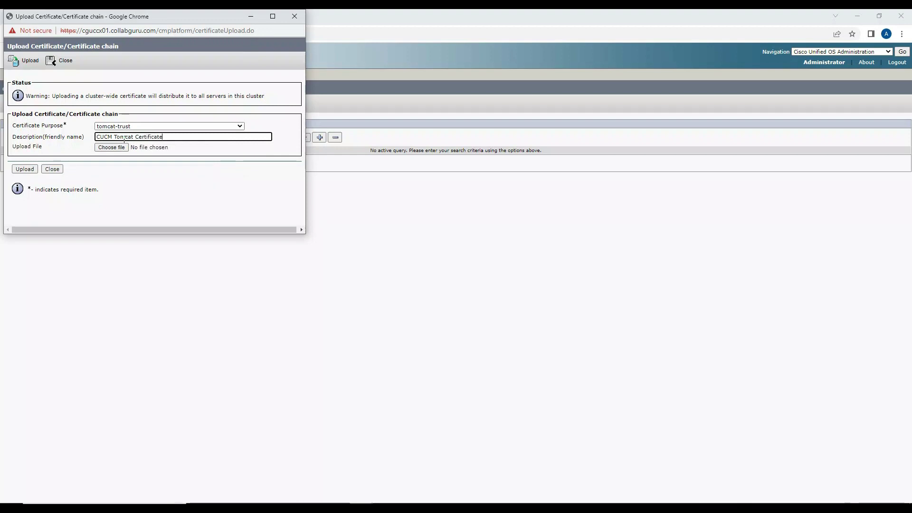
Step: Choose CUCM Tomcat.pem from the UCCX Tomcat folder as the file to upload
{"action": "left_click", "coordinate": [112, 147]}
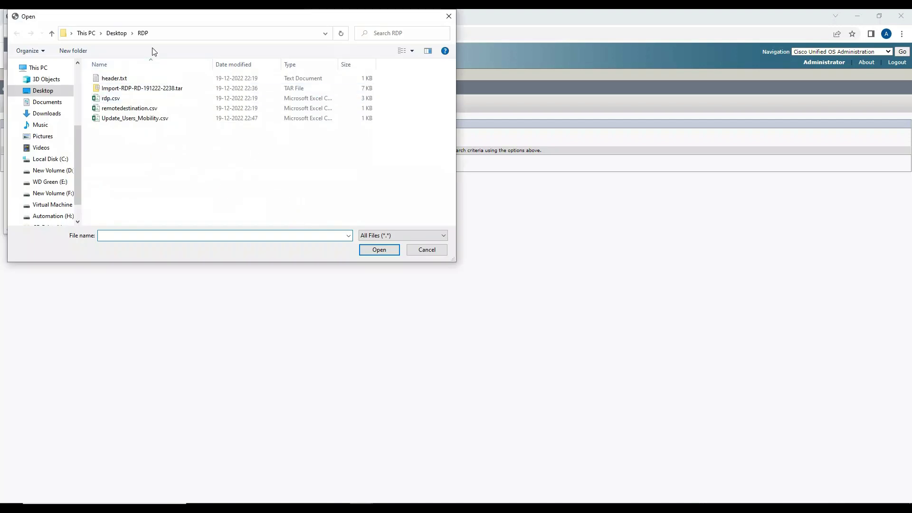
{"action": "left_click", "coordinate": [161, 35]}
{"action": "left_click", "coordinate": [179, 35]}
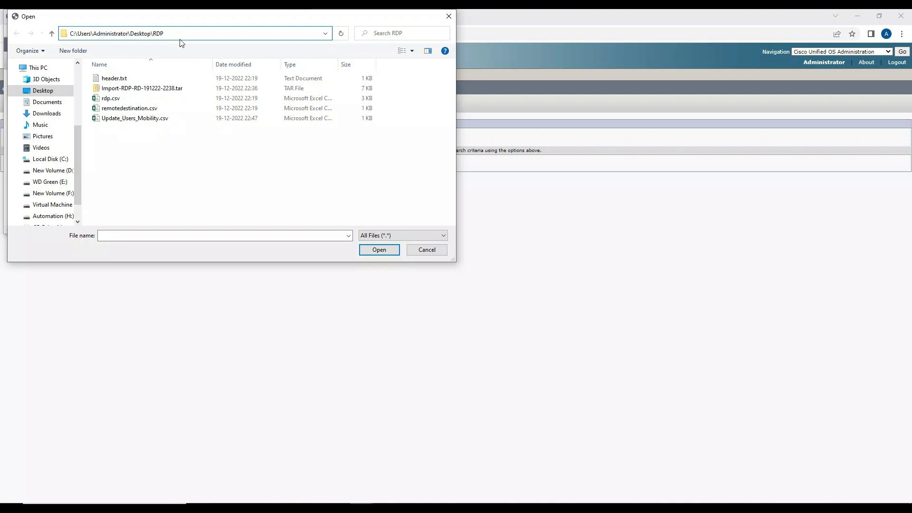
{"action": "key", "text": "ctrl+shift+Left"}
{"action": "key", "text": "alt+Tab"}
{"action": "key", "text": "alt+Tab"}
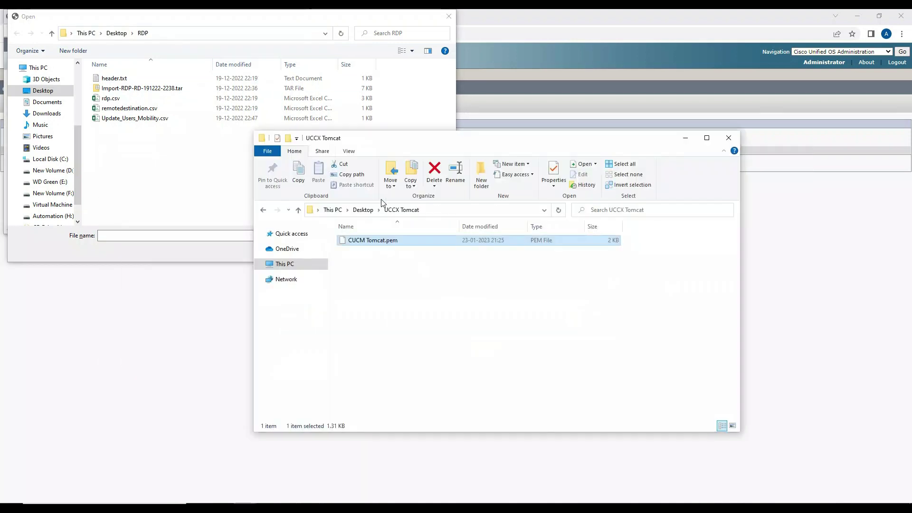
{"action": "left_click", "coordinate": [444, 214]}
{"action": "key", "text": "ctrl+c"}
{"action": "left_click", "coordinate": [232, 235]}
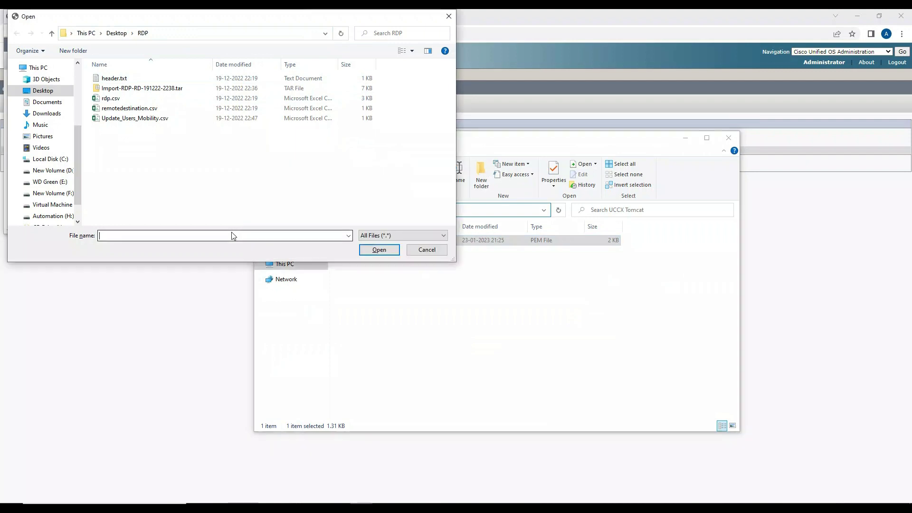
{"action": "key", "text": "ctrl+v"}
{"action": "key", "text": "Return"}
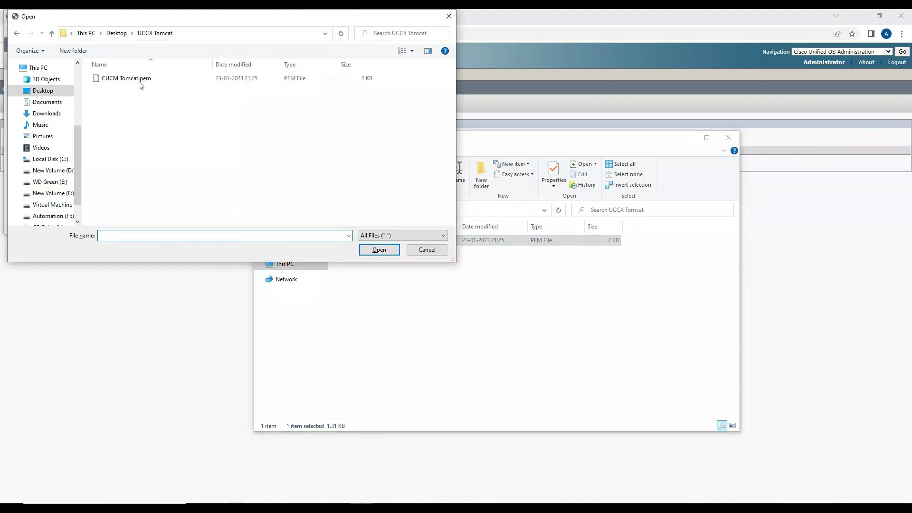
{"action": "double_click", "coordinate": [139, 82]}
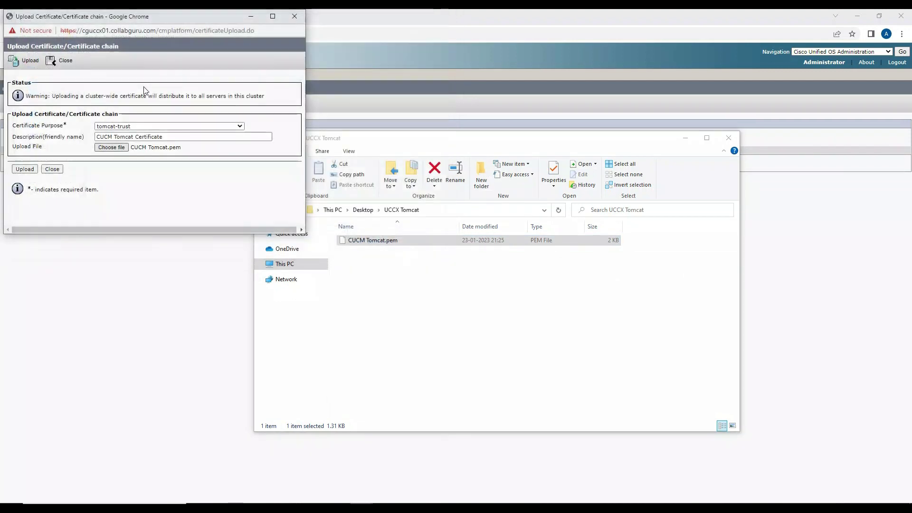
Step: Upload the certificate, review the success and restart messages, and close the upload form
{"action": "left_click", "coordinate": [25, 170]}
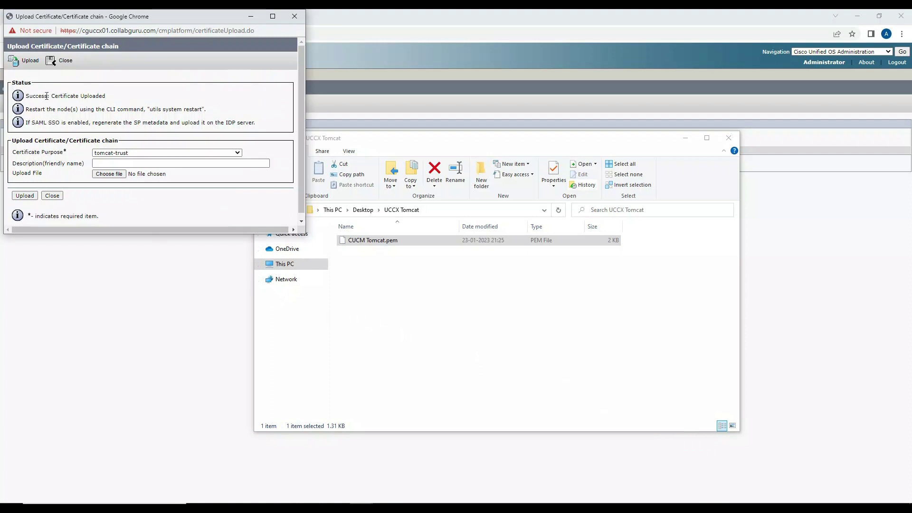
{"action": "left_click_drag", "start_coordinate": [41, 96], "coordinate": [105, 95]}
{"action": "left_click_drag", "start_coordinate": [36, 109], "coordinate": [98, 109]}
{"action": "left_click_drag", "start_coordinate": [150, 110], "coordinate": [202, 116]}
{"action": "left_click", "coordinate": [59, 197]}
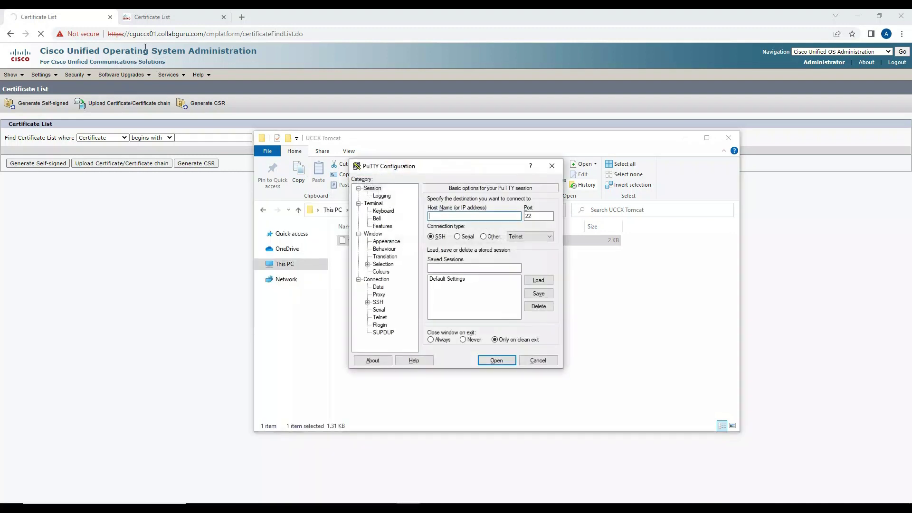
Step: Open a PuTTY SSH session to 172.16.0.203 and accept the new host key
{"action": "type", "text": "172.16.0.203"}
{"action": "key", "text": "Return"}
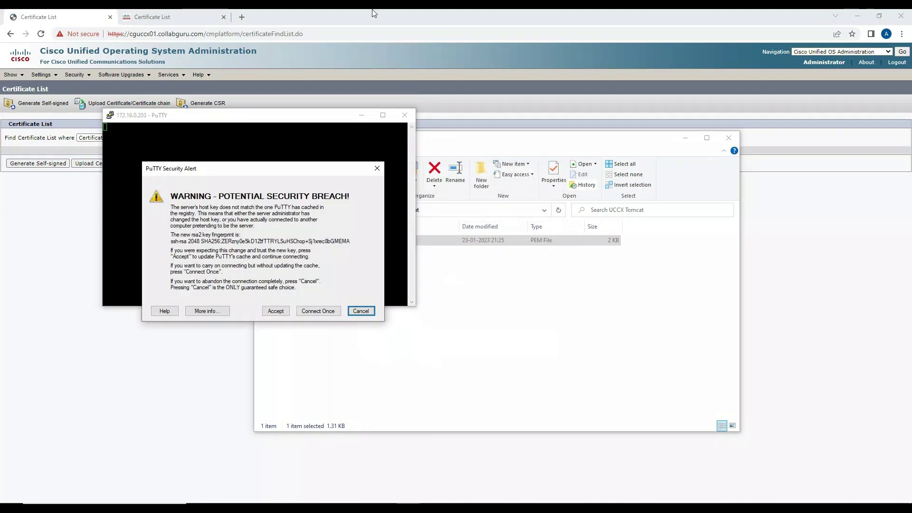
{"action": "left_click", "coordinate": [275, 309]}
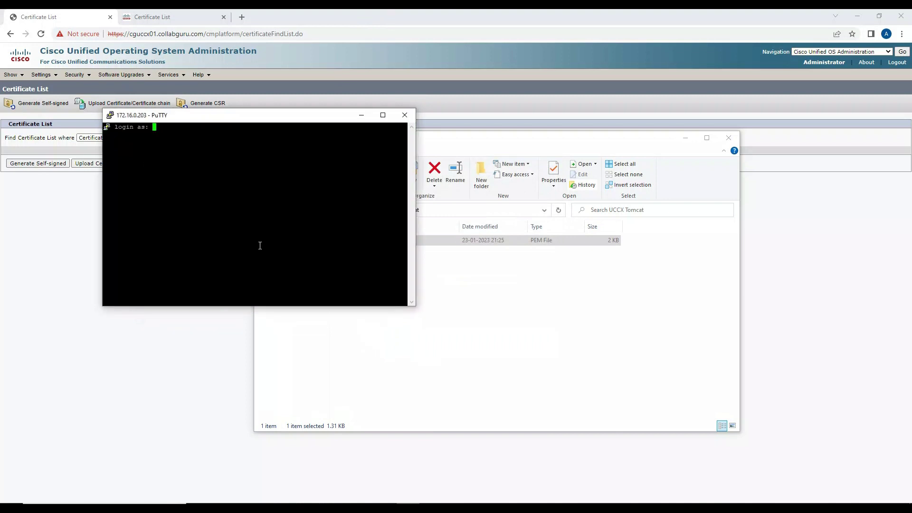
Step: Log in at the prompts as Administrator with the account password
{"action": "type", "text": "Administrator"}
{"action": "key", "text": "Return"}
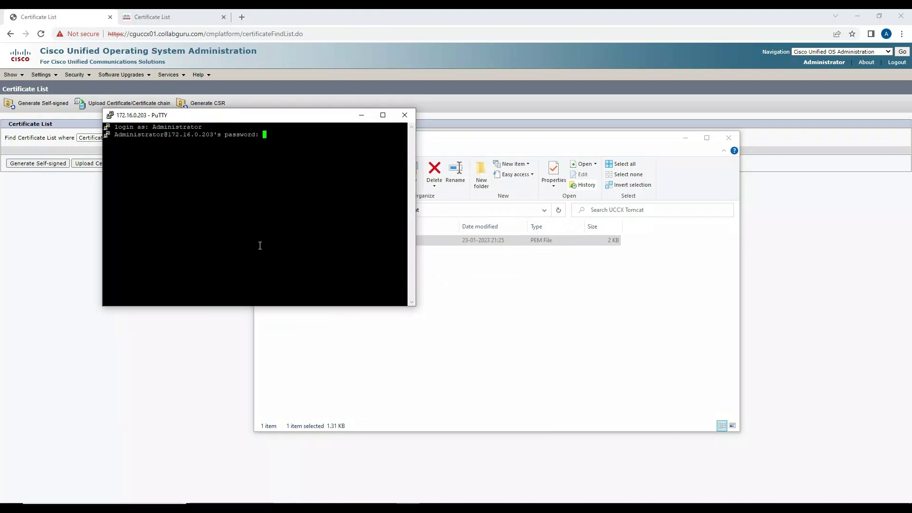
{"action": "key", "text": "Return"}
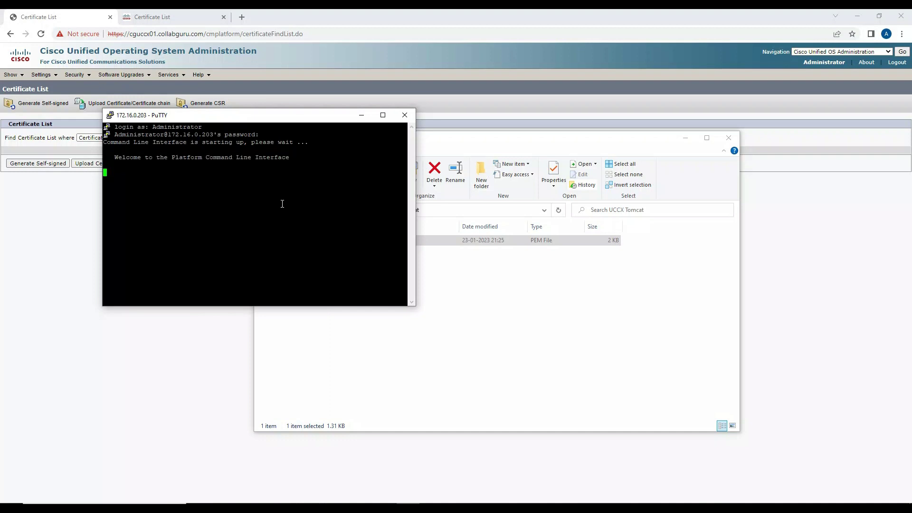
Step: Run 'utils service restart Cisco Tomcat' and wait until Cisco Tomcat reports STARTED
{"action": "right_click", "coordinate": [282, 204]}
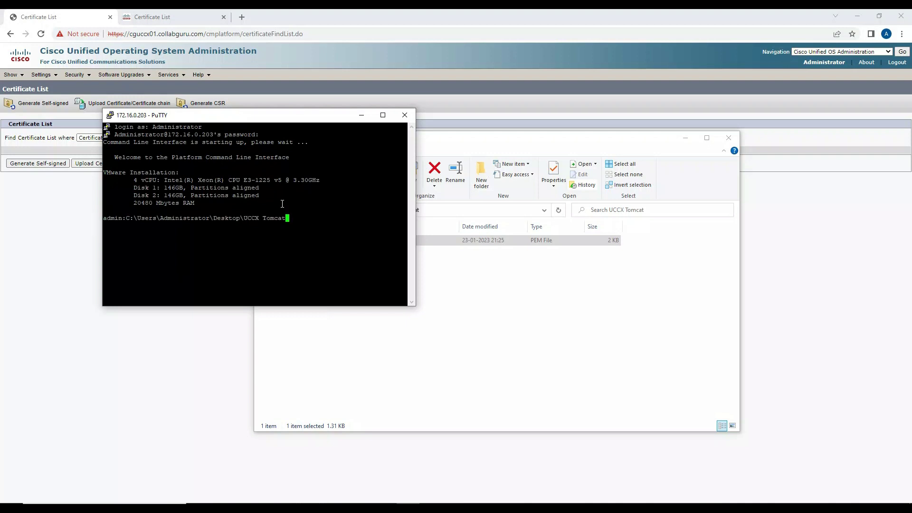
{"action": "key", "text": "BackSpace"}
{"action": "key", "text": "BackSpace"}
{"action": "key", "text": "BackSpace"}
{"action": "key", "text": "BackSpace"}
{"action": "key", "text": "BackSpace"}
{"action": "key", "text": "BackSpace"}
{"action": "key", "text": "BackSpace"}
{"action": "key", "text": "BackSpace"}
{"action": "key", "text": "BackSpace"}
{"action": "key", "text": "BackSpace"}
{"action": "key", "text": "BackSpace"}
{"action": "key", "text": "BackSpace"}
{"action": "key", "text": "BackSpace"}
{"action": "key", "text": "BackSpace"}
{"action": "key", "text": "BackSpace"}
{"action": "key", "text": "BackSpace"}
{"action": "key", "text": "BackSpace"}
{"action": "key", "text": "BackSpace"}
{"action": "key", "text": "BackSpace"}
{"action": "key", "text": "BackSpace"}
{"action": "key", "text": "BackSpace"}
{"action": "key", "text": "BackSpace"}
{"action": "key", "text": "BackSpace"}
{"action": "key", "text": "BackSpace"}
{"action": "key", "text": "BackSpace"}
{"action": "key", "text": "BackSpace"}
{"action": "key", "text": "BackSpace"}
{"action": "key", "text": "BackSpace"}
{"action": "key", "text": "BackSpace"}
{"action": "key", "text": "BackSpace"}
{"action": "key", "text": "BackSpace"}
{"action": "key", "text": "BackSpace"}
{"action": "key", "text": "BackSpace"}
{"action": "key", "text": "BackSpace"}
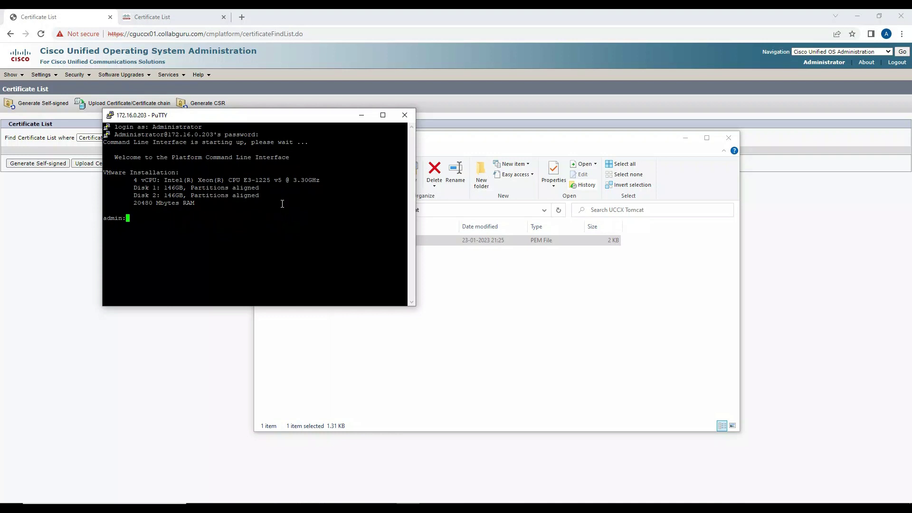
{"action": "type", "text": "utils service restart Cisco Tomcat"}
{"action": "key", "text": "Return"}
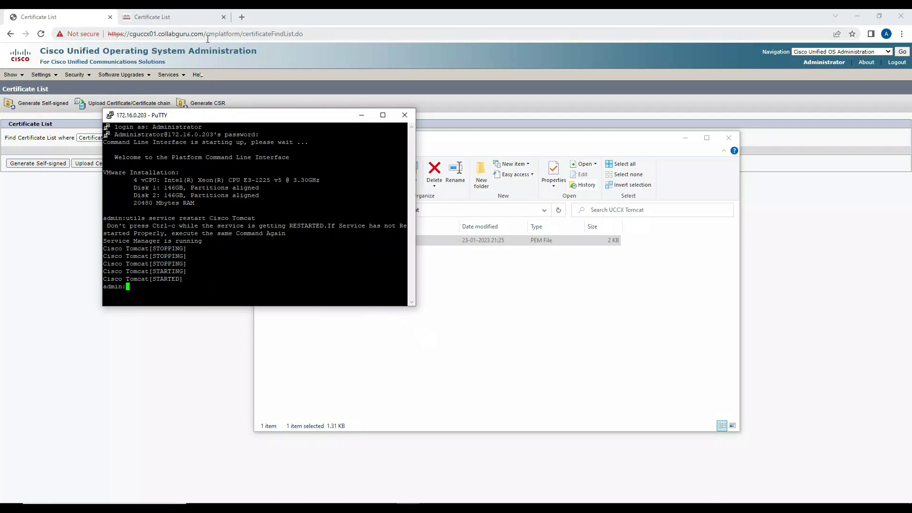
{"action": "left_click_drag", "start_coordinate": [207, 39], "coordinate": [320, 38]}
Step: Load the UCCX home page and log in to Cisco Unified CCX Administration as Administrator
{"action": "key", "text": "BackSpace"}
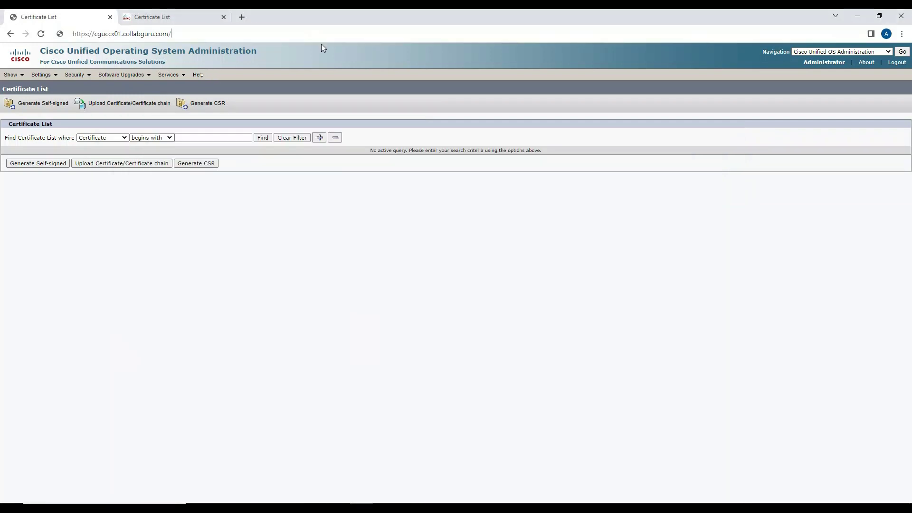
{"action": "key", "text": "Return"}
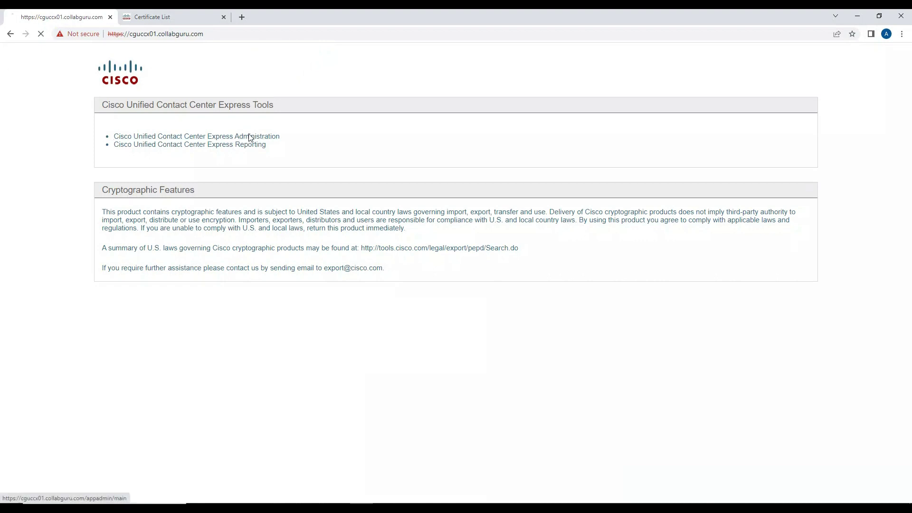
{"action": "left_click", "coordinate": [250, 137]}
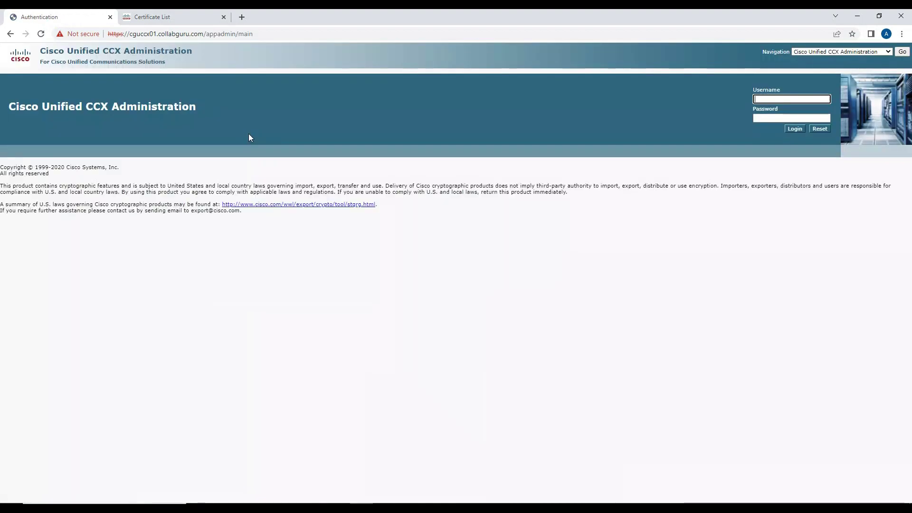
{"action": "type", "text": "Administr"}
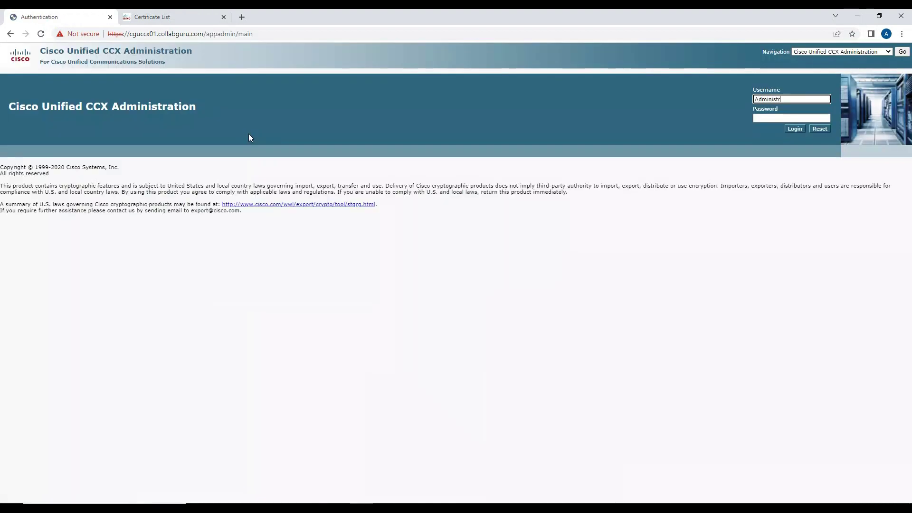
{"action": "type", "text": "ator"}
{"action": "key", "text": "Tab"}
{"action": "type", "text": "•••••••••••"}
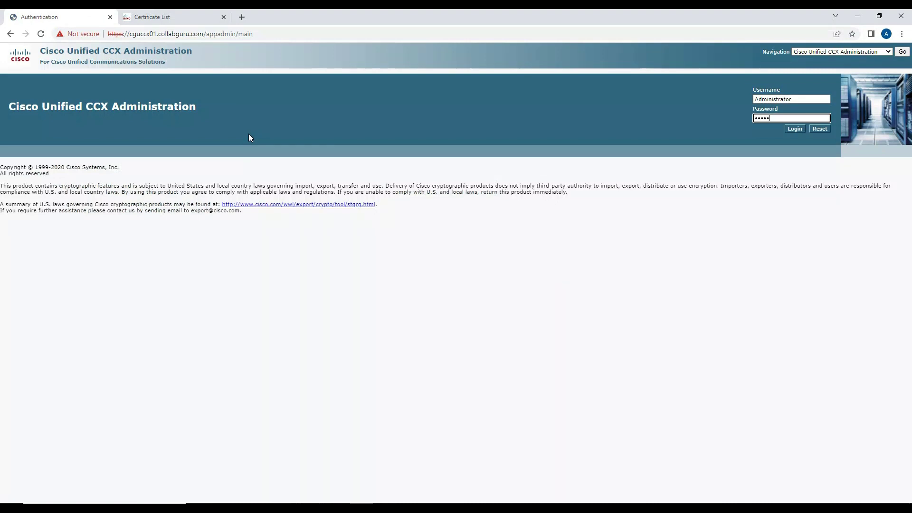
{"action": "key", "text": "Return"}
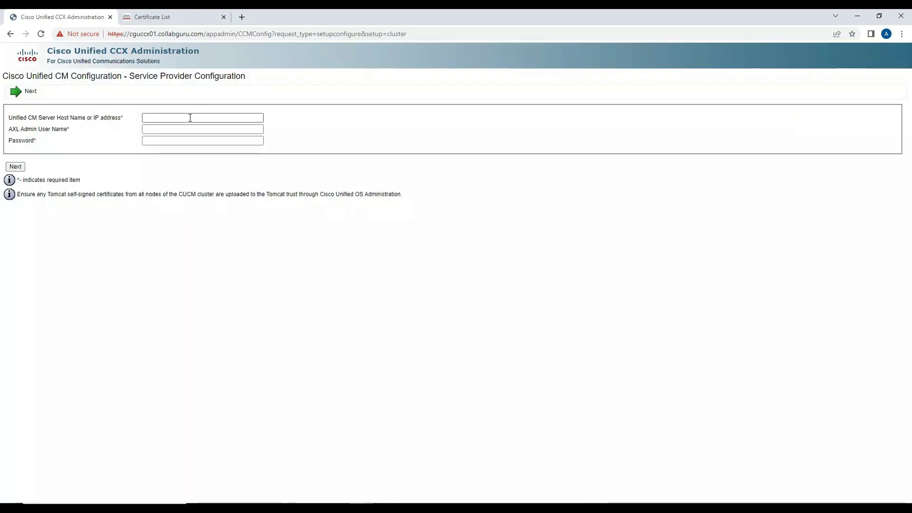
Step: Enter Unified CM server 172.16.0.200 with the AXL admin user name and password, then submit
{"action": "left_click", "coordinate": [190, 118]}
{"action": "left_click", "coordinate": [211, 138]}
{"action": "left_click", "coordinate": [201, 131]}
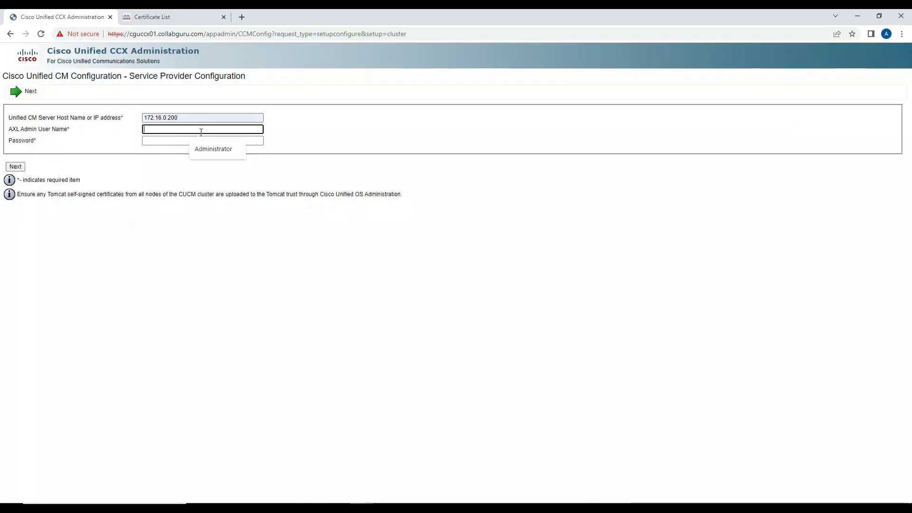
{"action": "key", "text": "Down"}
{"action": "key", "text": "Tab"}
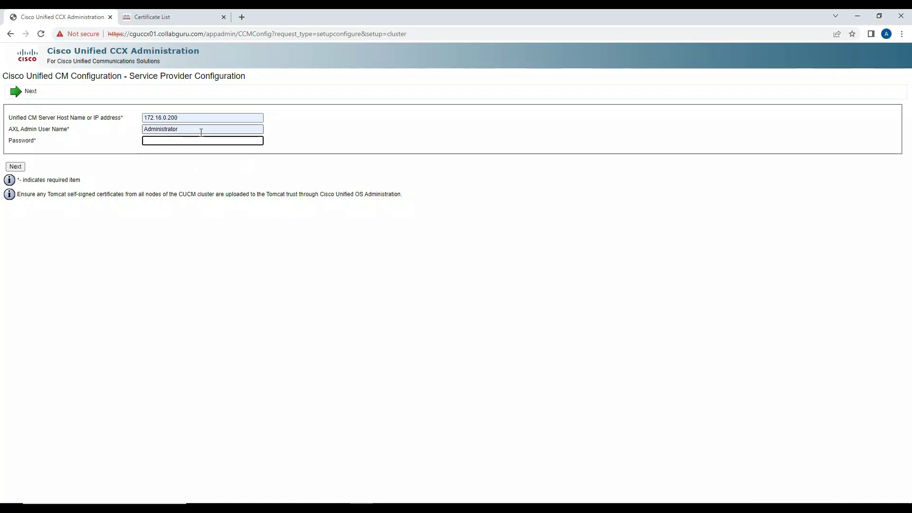
{"action": "type", "text": "••••••••••"}
{"action": "left_click", "coordinate": [22, 165]}
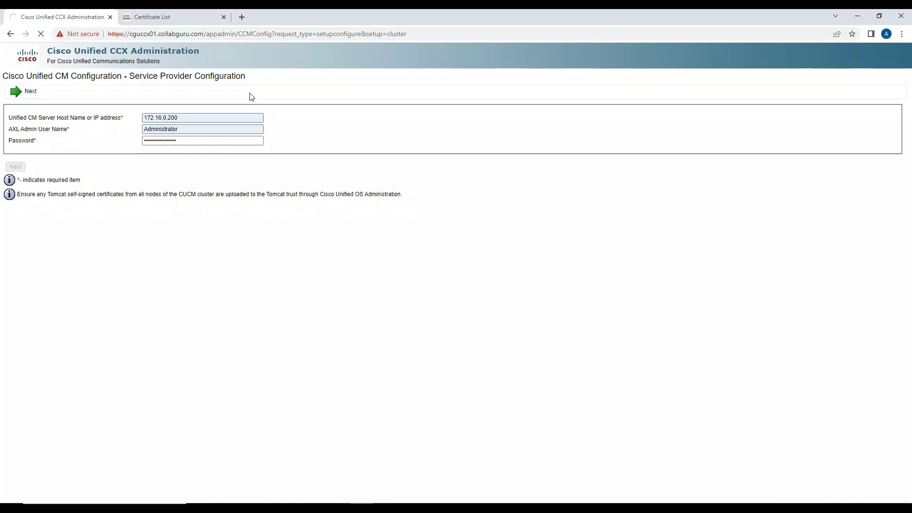
{"action": "left_click", "coordinate": [256, 117]}
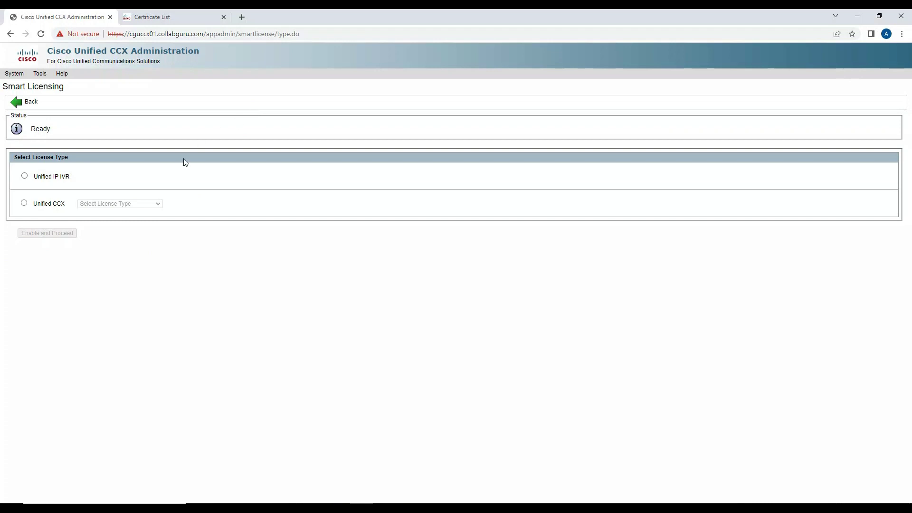
Step: Select Unified CCX with the Perpetual Premium licence type and enable it
{"action": "left_click", "coordinate": [23, 202]}
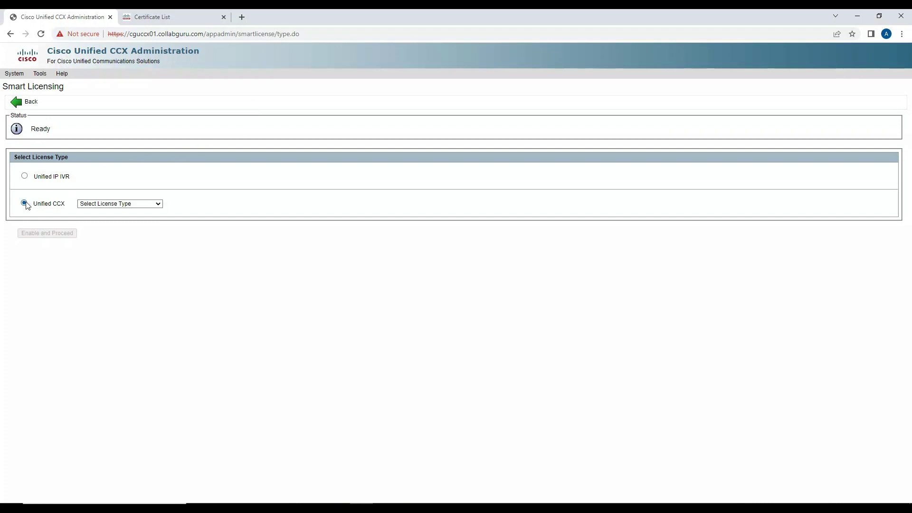
{"action": "left_click", "coordinate": [101, 204]}
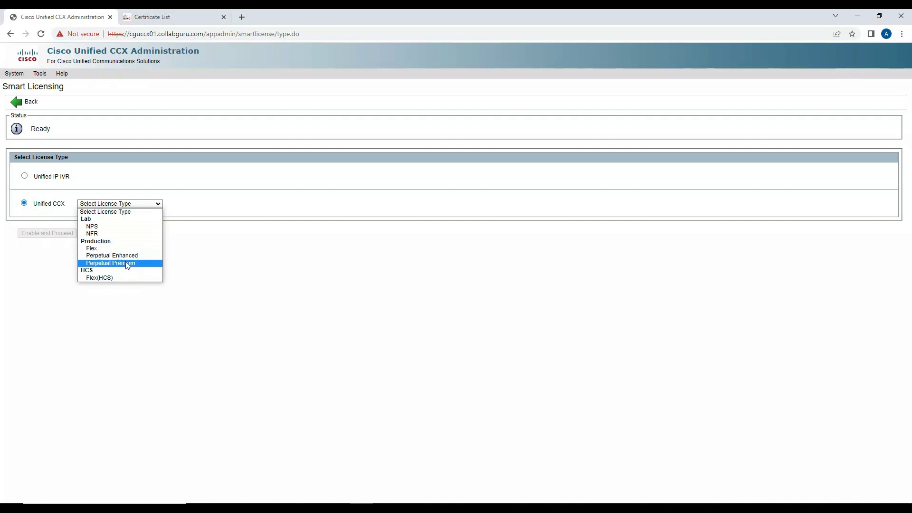
{"action": "left_click", "coordinate": [129, 263]}
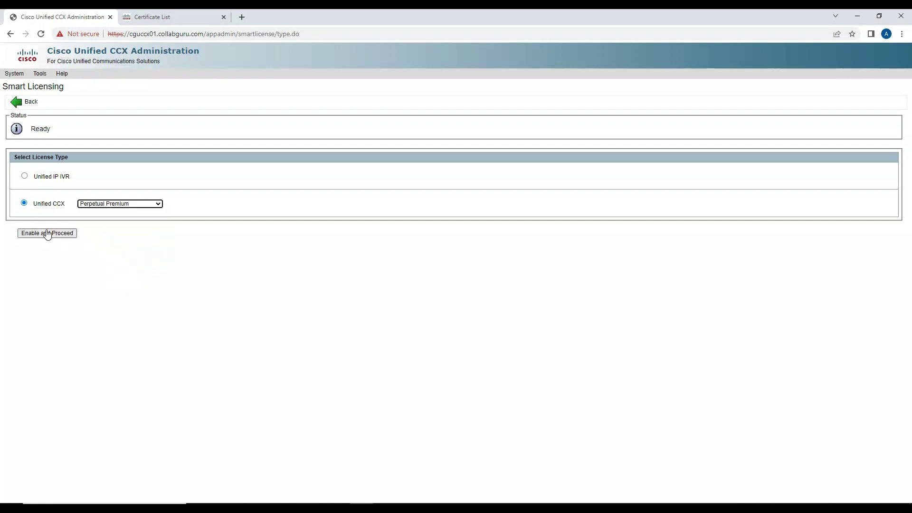
{"action": "left_click", "coordinate": [47, 232]}
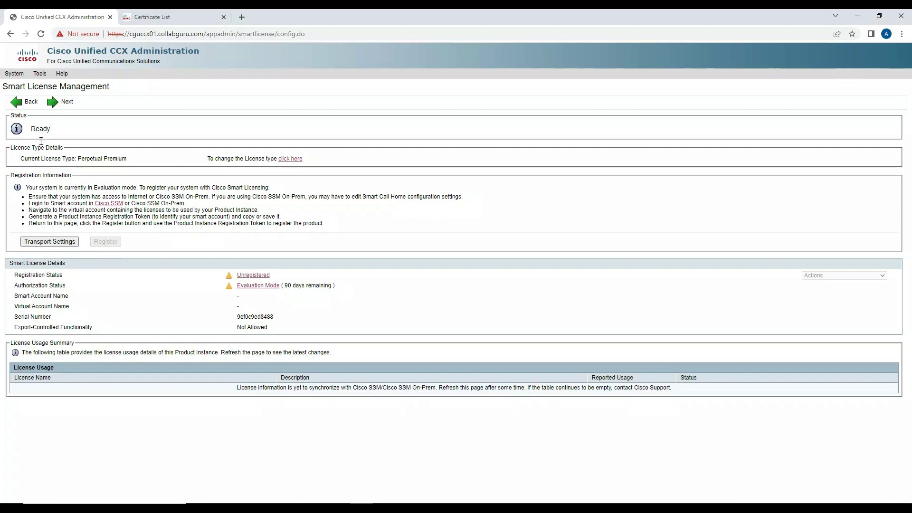
Step: Continue past Smart License Management, then activate the CCX components and publisher datastores
{"action": "left_click", "coordinate": [61, 102]}
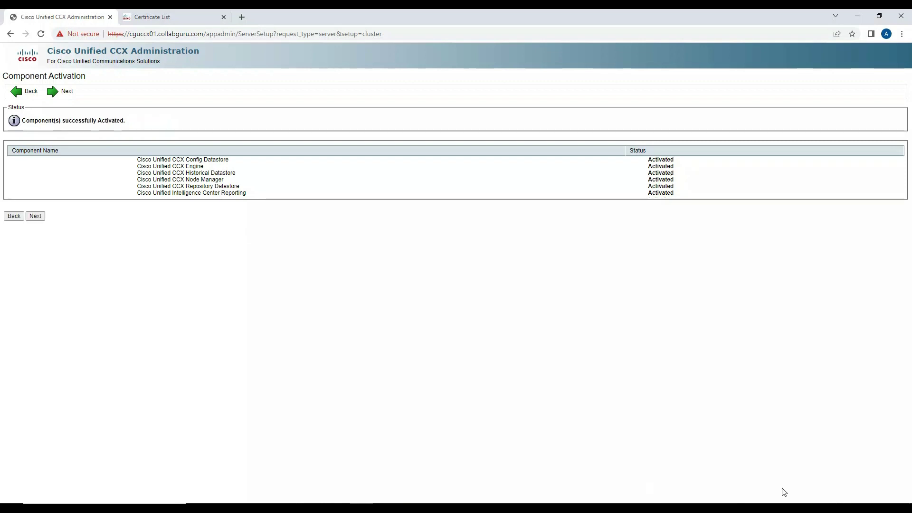
{"action": "left_click", "coordinate": [40, 219]}
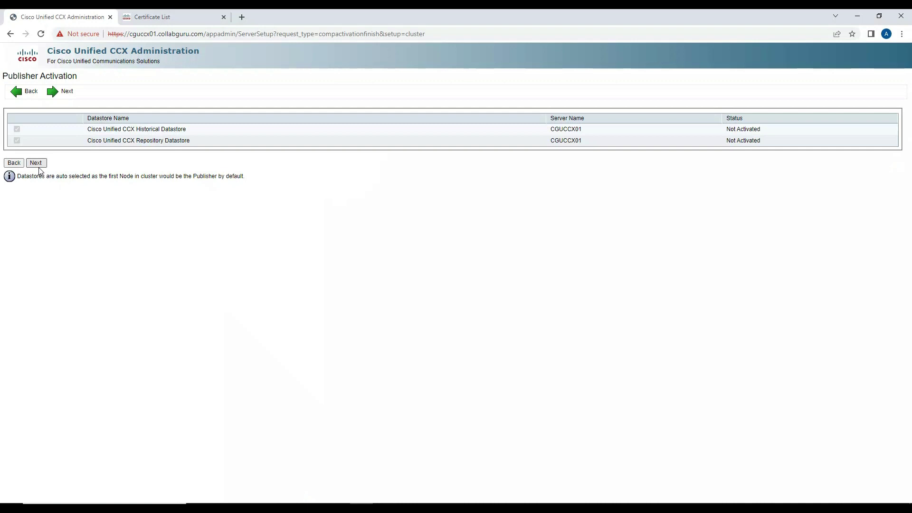
{"action": "left_click", "coordinate": [38, 165]}
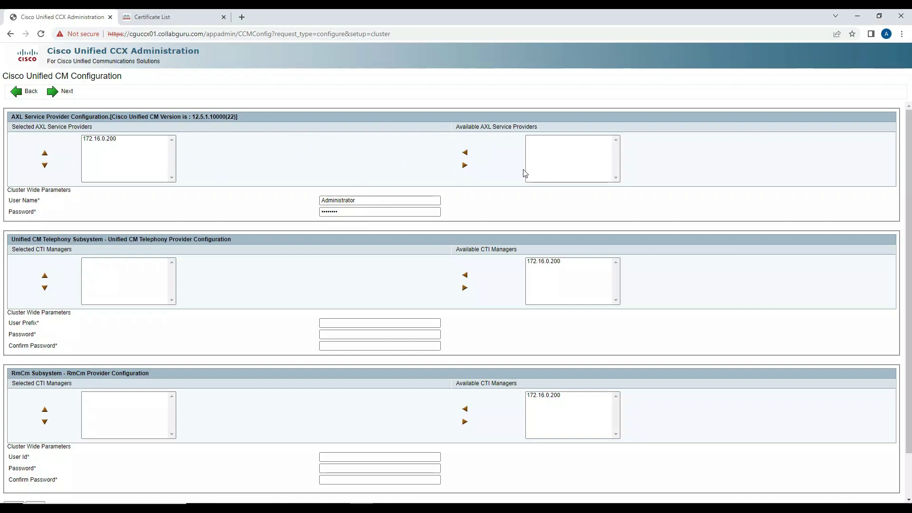
Step: Select 172.16.0.200 as AXL provider and add it as telephony and RmCm CTI manager
{"action": "left_click", "coordinate": [136, 142]}
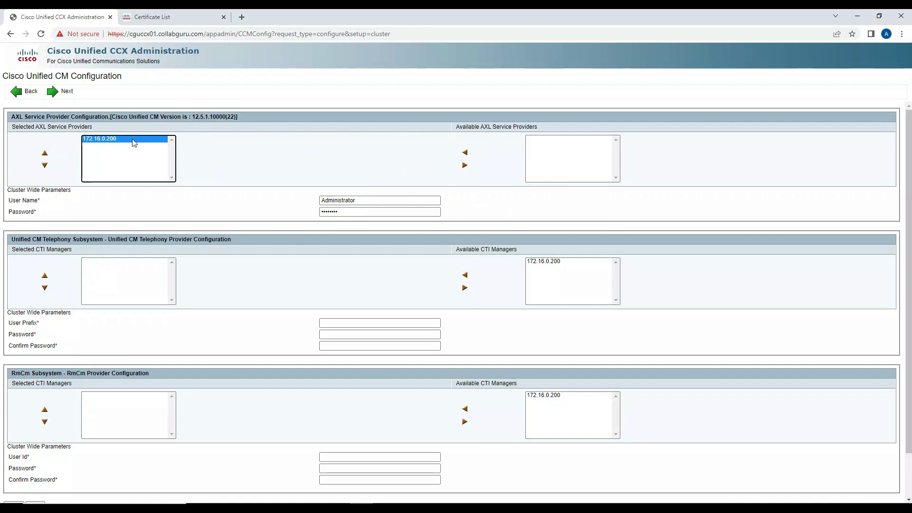
{"action": "left_click", "coordinate": [541, 262]}
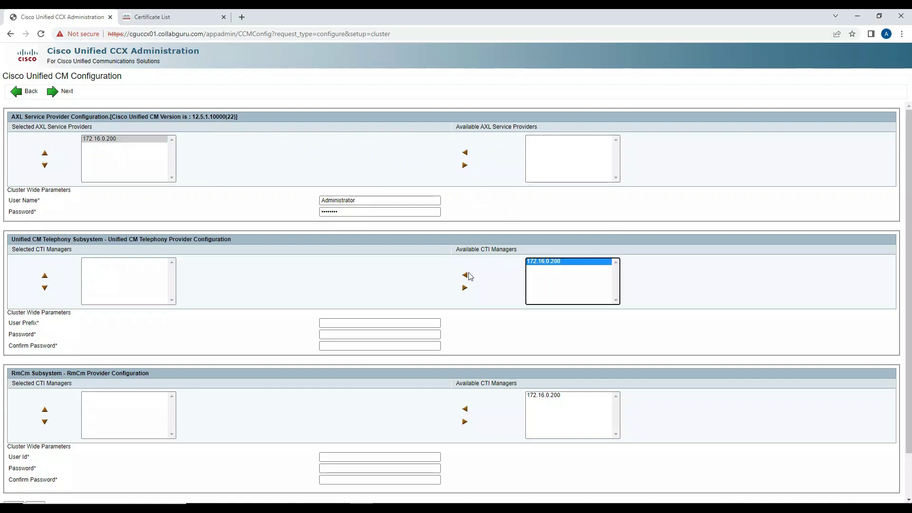
{"action": "left_click", "coordinate": [465, 275]}
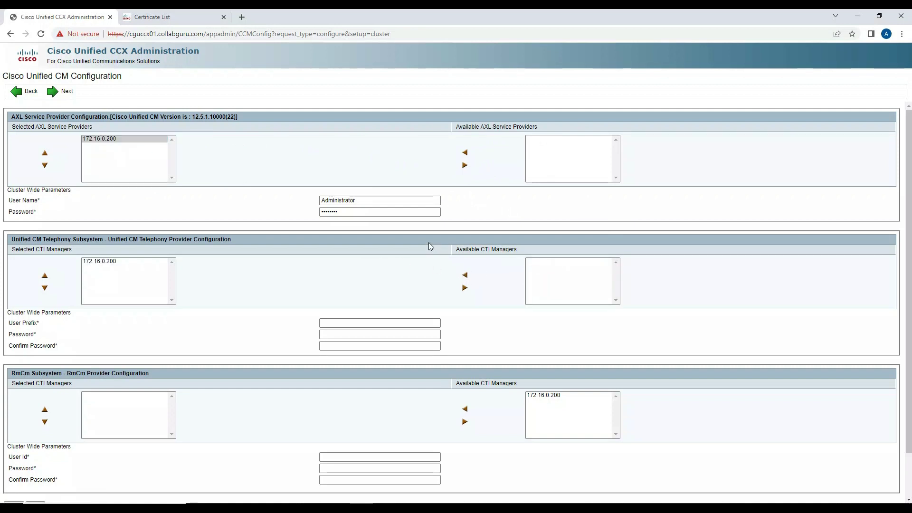
{"action": "left_click", "coordinate": [540, 398]}
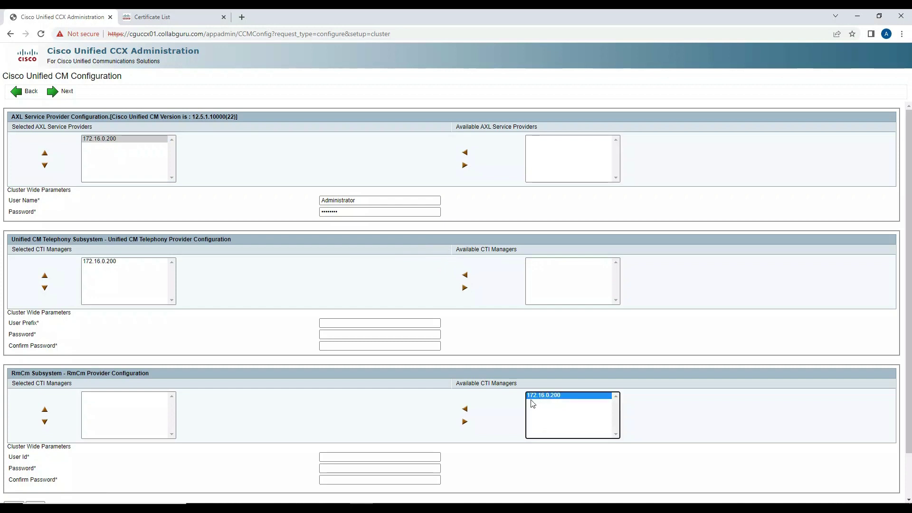
{"action": "left_click", "coordinate": [466, 410]}
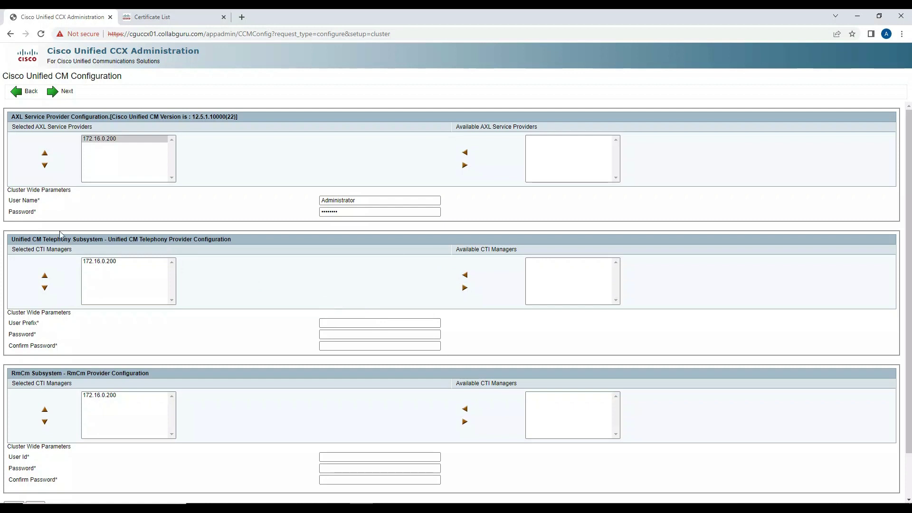
{"action": "left_click_drag", "start_coordinate": [14, 239], "coordinate": [77, 239]}
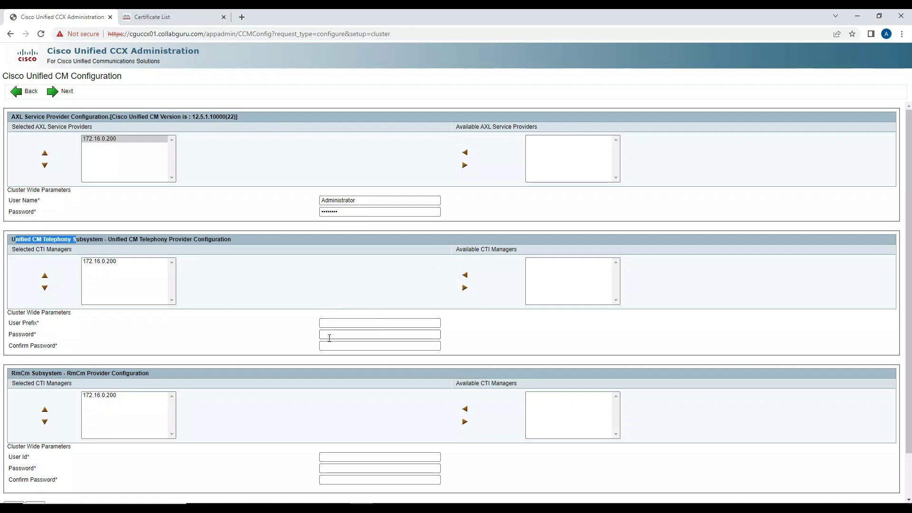
Step: Set the telephony user prefix to ccxjtapi and enter its password and confirmation
{"action": "left_click", "coordinate": [326, 322]}
{"action": "left_click", "coordinate": [383, 343]}
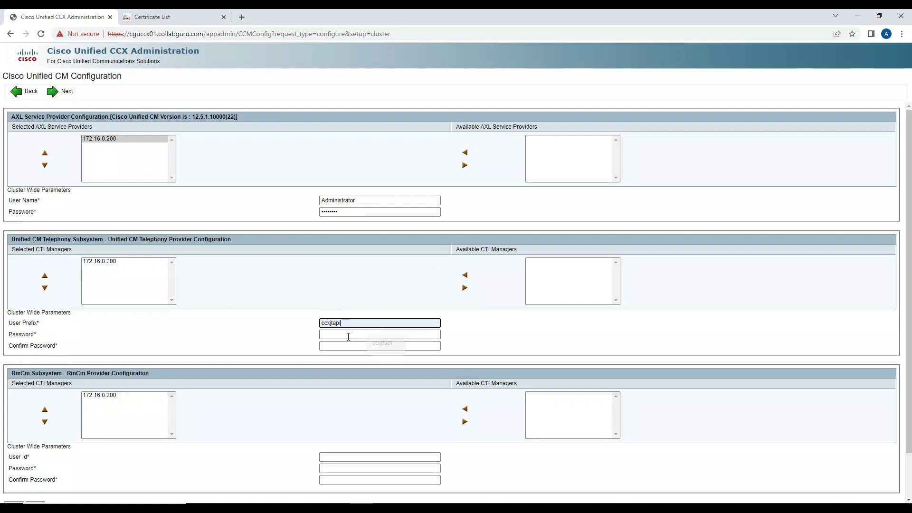
{"action": "left_click", "coordinate": [347, 334]}
{"action": "type", "text": "Cisco"}
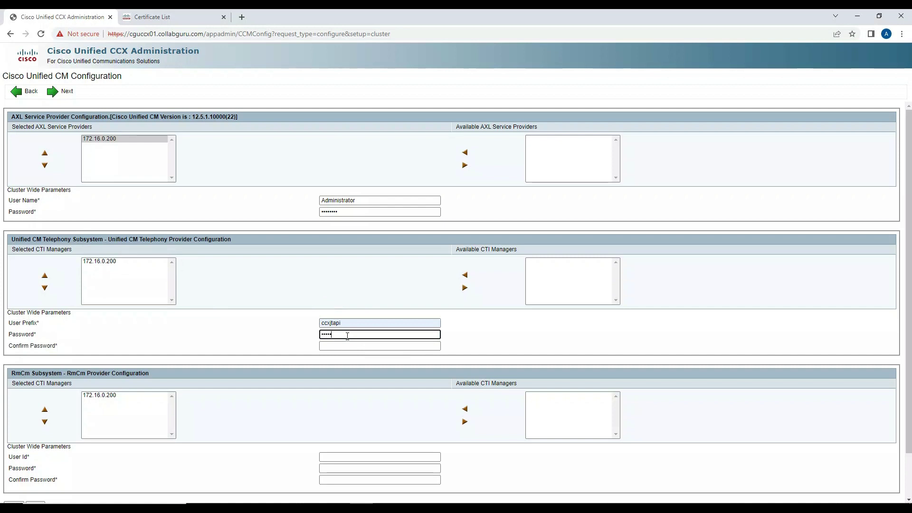
{"action": "type", "text": "123456"}
{"action": "key", "text": "Tab"}
{"action": "type", "text": "Cisc"}
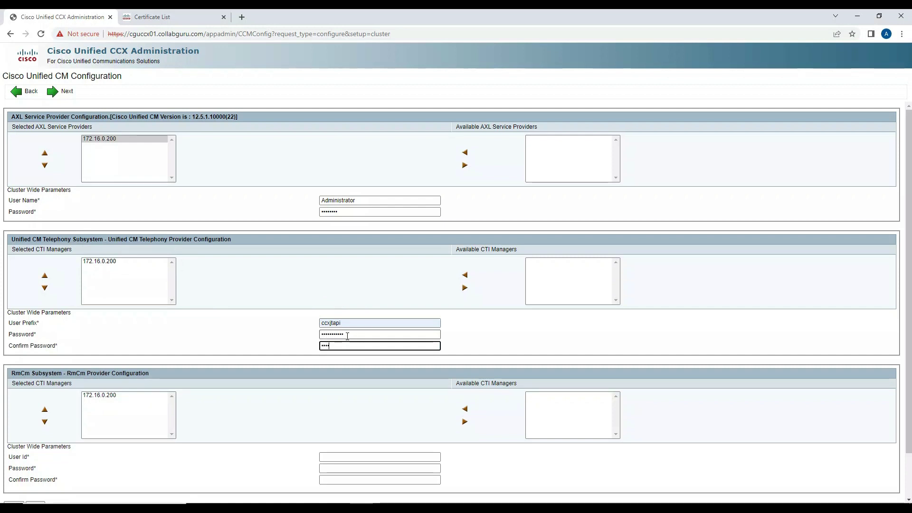
{"action": "type", "text": "o123456"}
{"action": "key", "text": "Tab"}
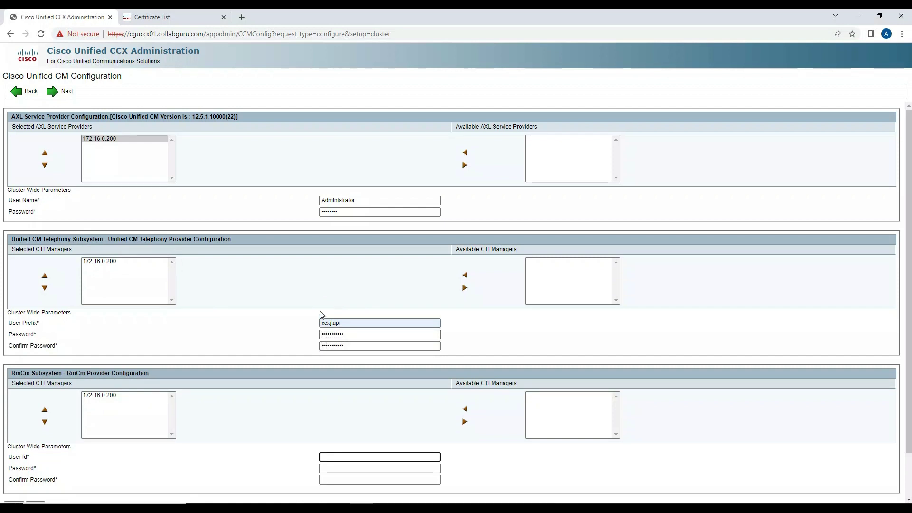
Step: Set the RmCm user ID to ccxrmcm with its password and confirmation, then submit
{"action": "scroll", "coordinate": [296, 386], "scroll_direction": "down", "scroll_amount": 1}
{"action": "left_click", "coordinate": [324, 411]}
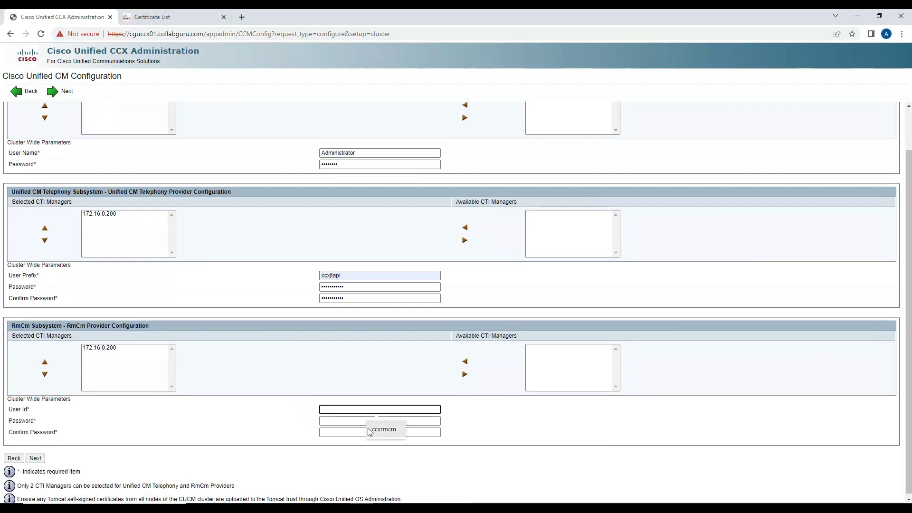
{"action": "left_click", "coordinate": [361, 426]}
{"action": "left_click", "coordinate": [356, 421]}
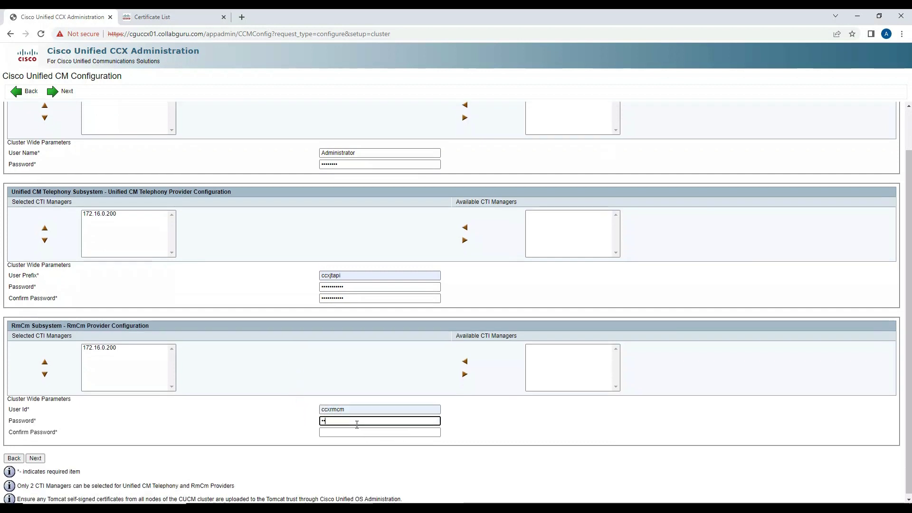
{"action": "type", "text": "Cisco123456"}
{"action": "key", "text": "Tab"}
{"action": "type", "text": "Cisco12345"}
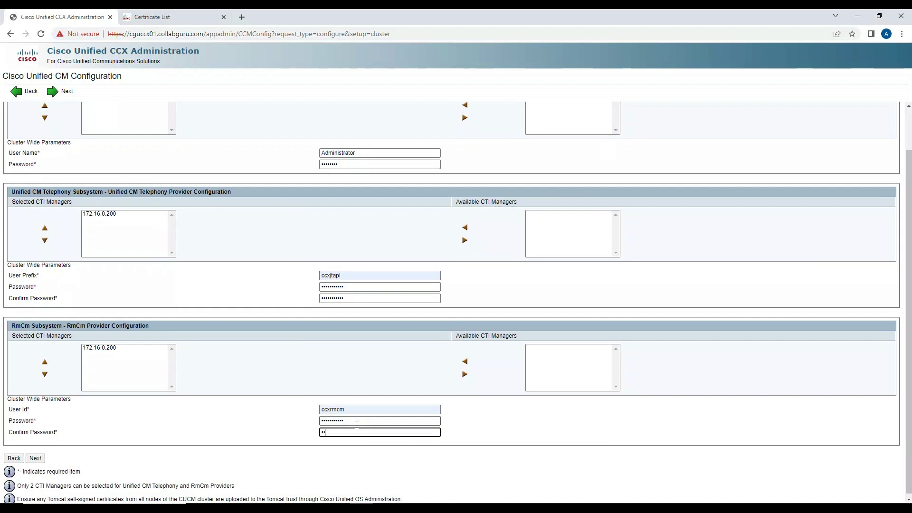
{"action": "type", "text": "6"}
{"action": "key", "text": "Tab"}
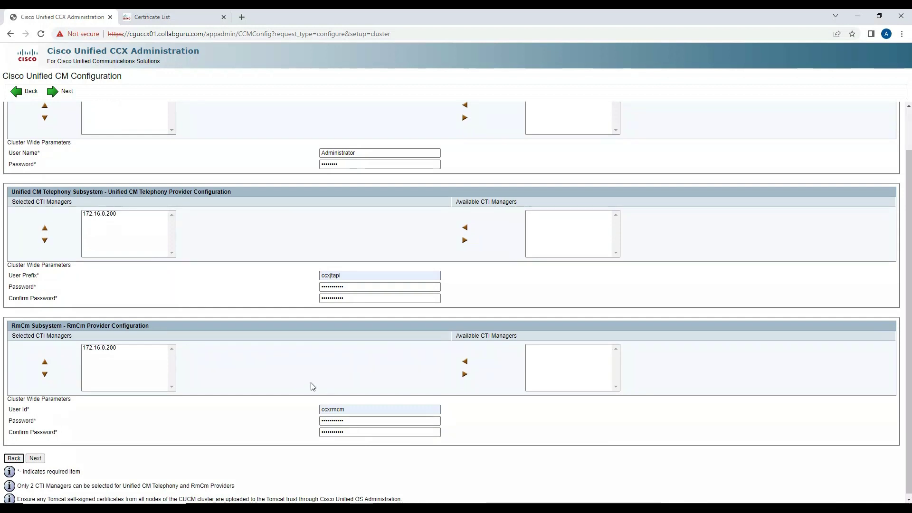
{"action": "left_click", "coordinate": [36, 457]}
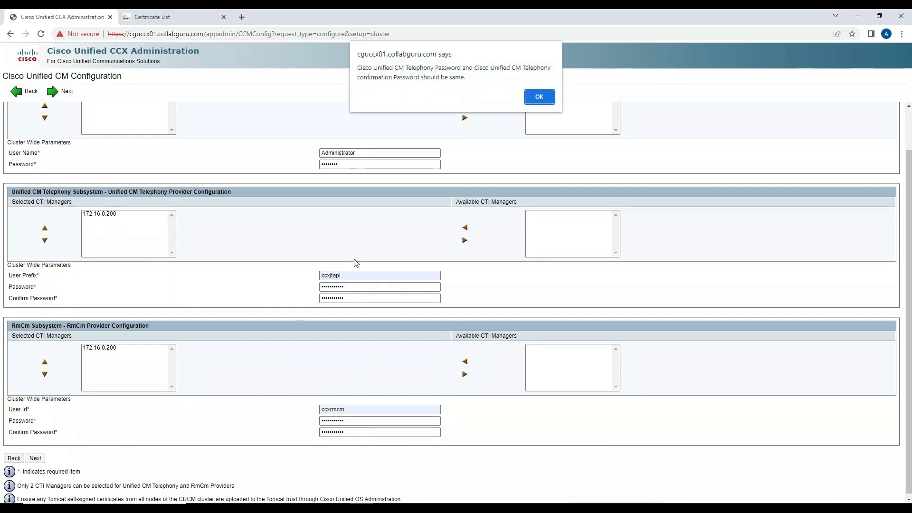
Step: Dismiss the password-mismatch alert and retype the Telephony password
{"action": "left_click", "coordinate": [534, 97]}
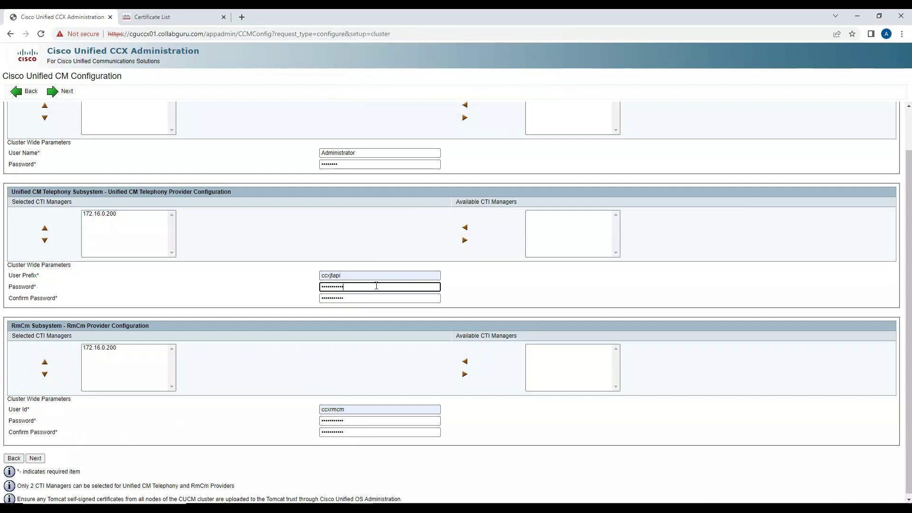
{"action": "double_click", "coordinate": [376, 285]}
{"action": "type", "text": "cisco123456"}
{"action": "key", "text": "Tab"}
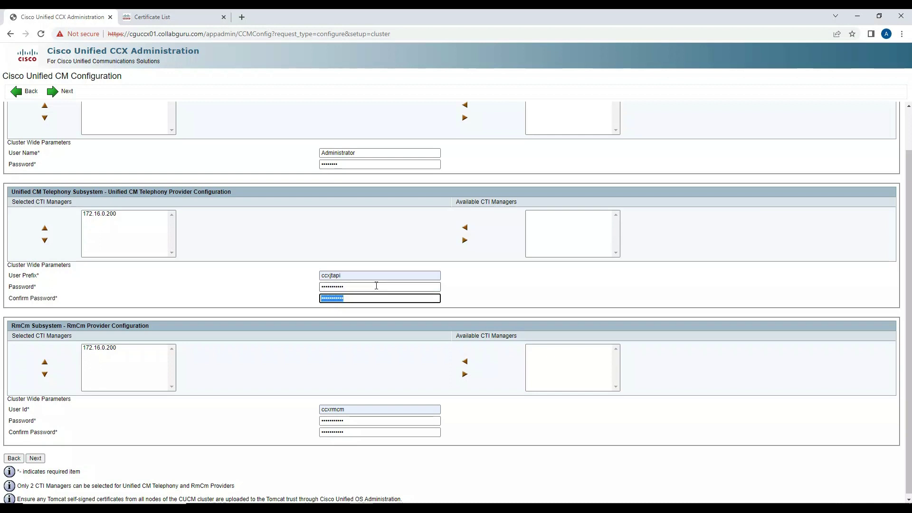
{"action": "type", "text": "cisco123456"}
{"action": "scroll", "coordinate": [204, 351], "scroll_direction": "down", "scroll_amount": 1}
Step: Submit the corrected Unified CM configuration and agree to reuse the existing RmCm user
{"action": "left_click", "coordinate": [40, 456]}
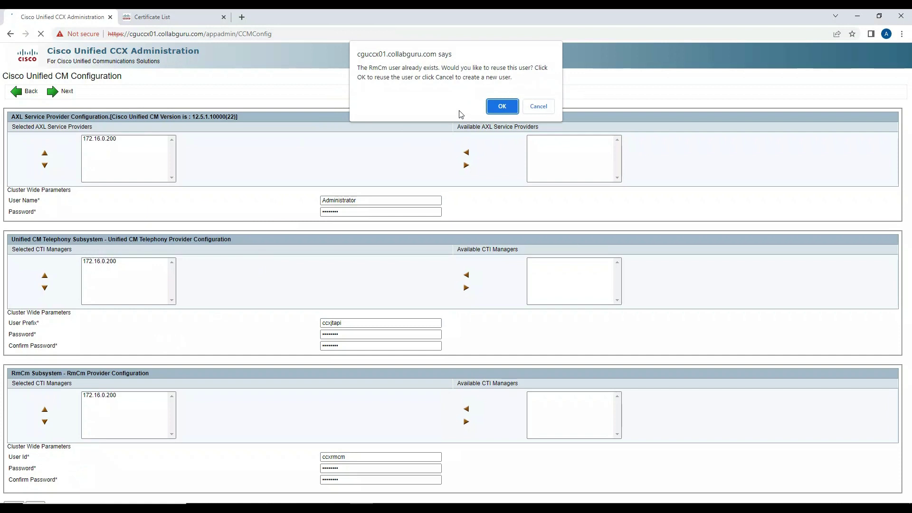
{"action": "left_click", "coordinate": [502, 108]}
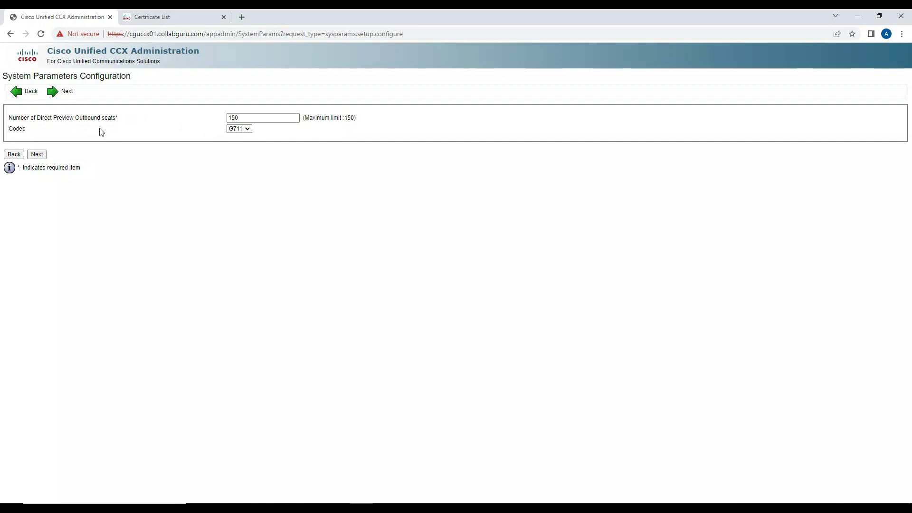
Step: Accept default system parameters, select en_US as the Group Default language, and continue
{"action": "left_click", "coordinate": [43, 156]}
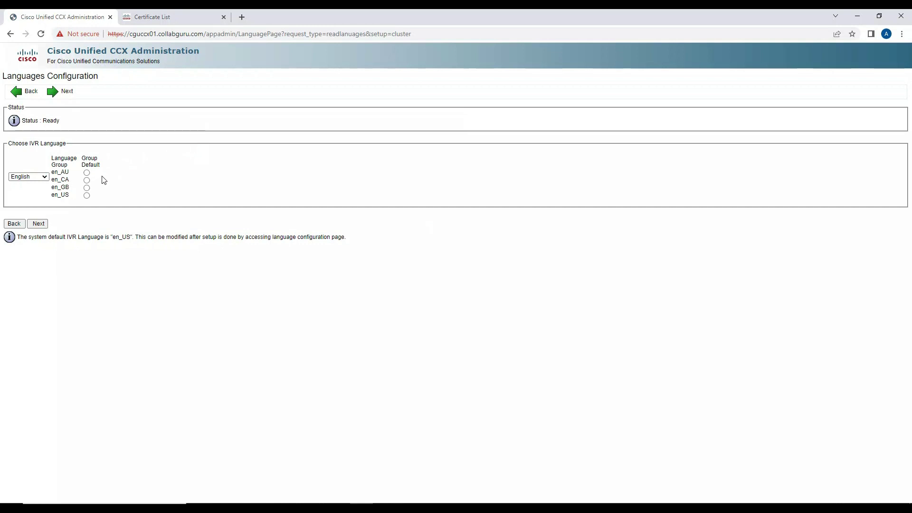
{"action": "left_click", "coordinate": [87, 195]}
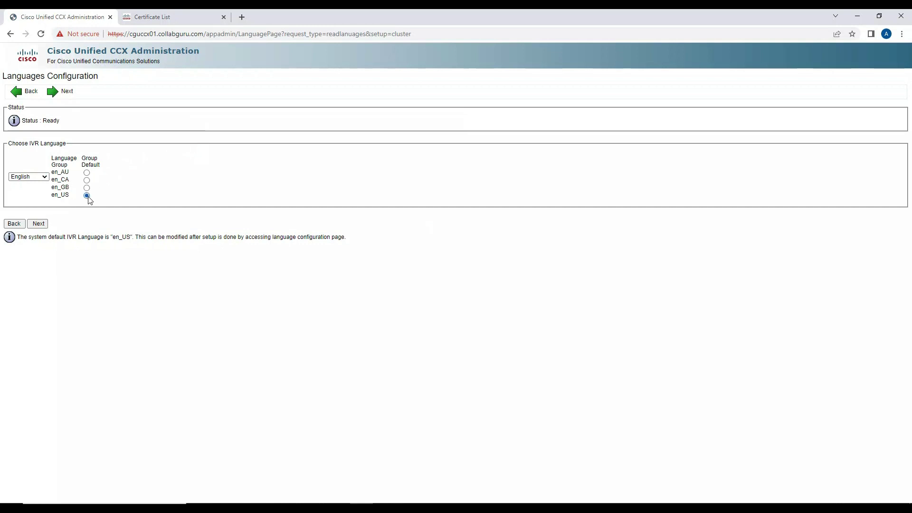
{"action": "left_click", "coordinate": [39, 224]}
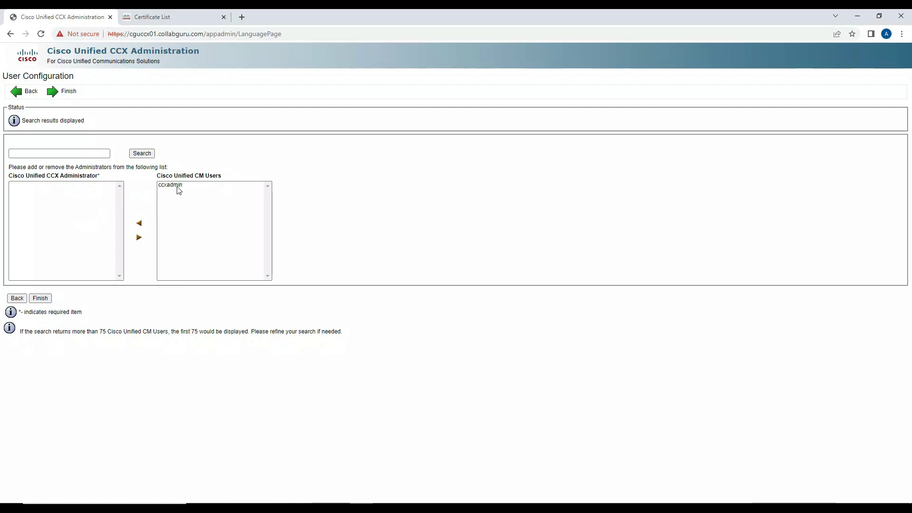
Step: In the second tab, open /ccmadmin and log in to Unified CM Administration as Administrator
{"action": "left_click", "coordinate": [192, 22]}
{"action": "left_click_drag", "start_coordinate": [169, 33], "coordinate": [361, 41]}
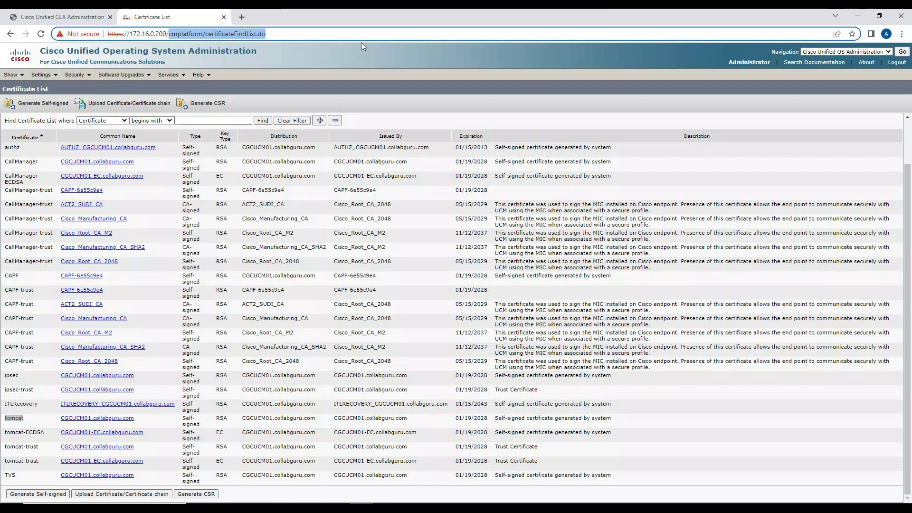
{"action": "type", "text": "ccmadmi"}
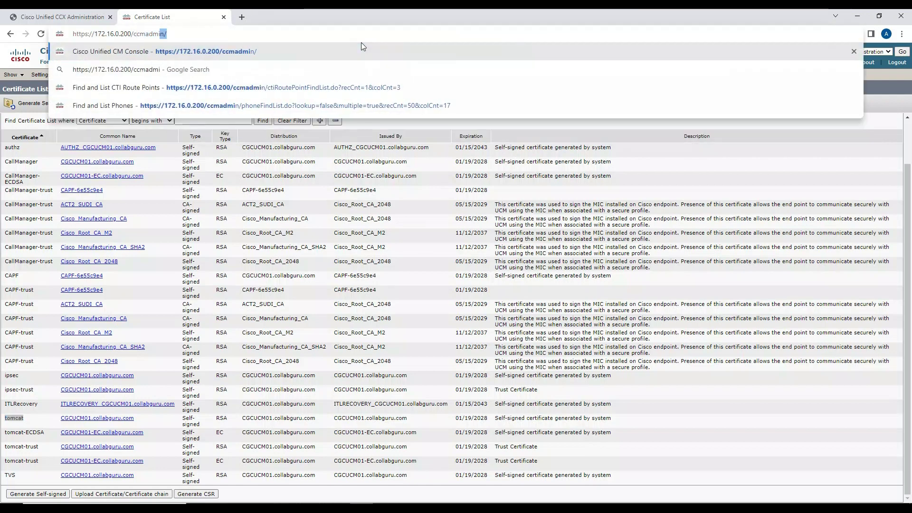
{"action": "key", "text": "Return"}
{"action": "type", "text": "Administrator"}
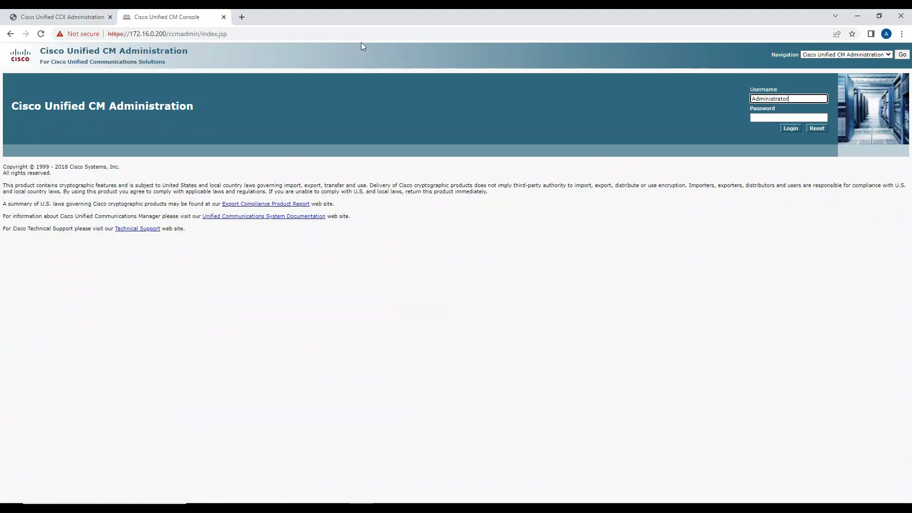
{"action": "key", "text": "Tab"}
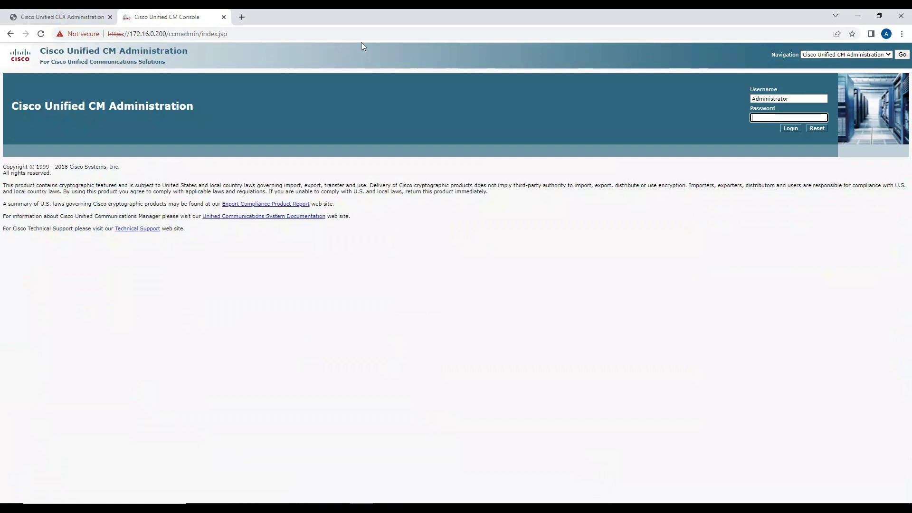
{"action": "type", "text": "****"}
{"action": "key", "text": "Return"}
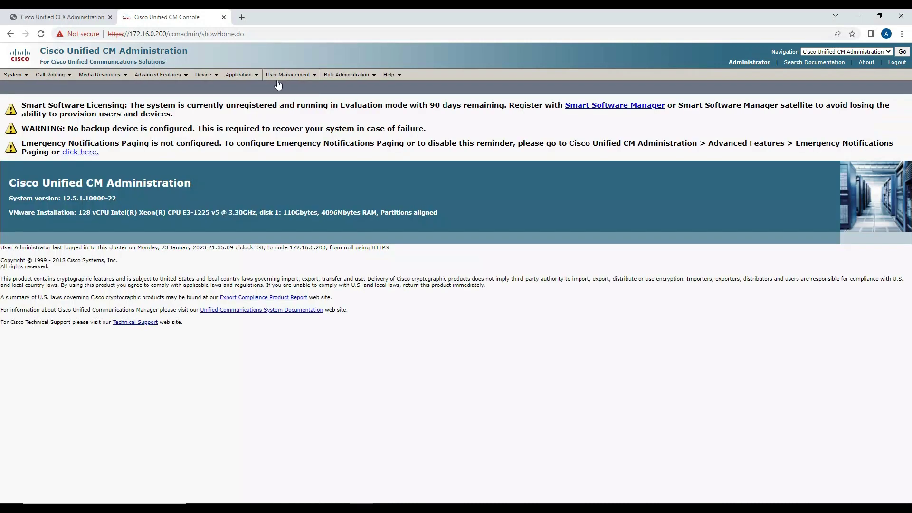
Step: List all end users, review the ccxadmin user's configuration, and return to the CCX tab
{"action": "mouse_move", "coordinate": [305, 83]}
{"action": "left_click", "coordinate": [284, 94]}
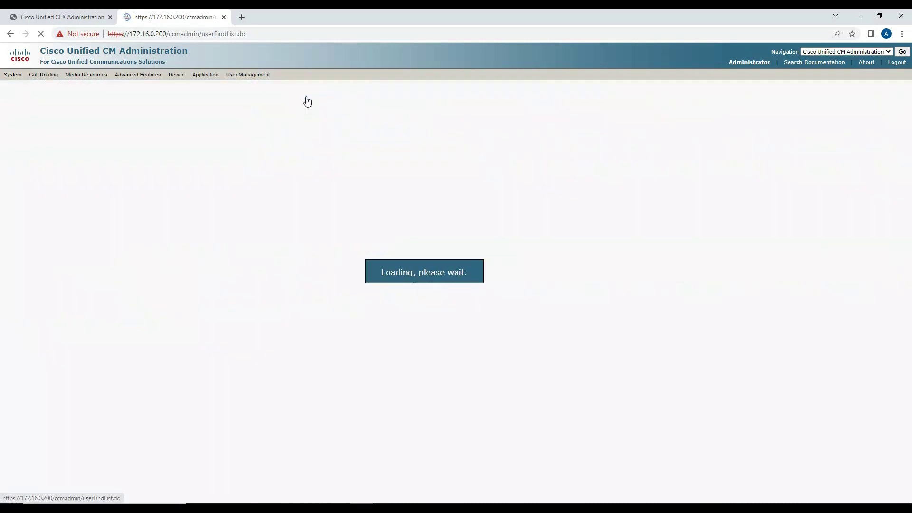
{"action": "left_click", "coordinate": [274, 138]}
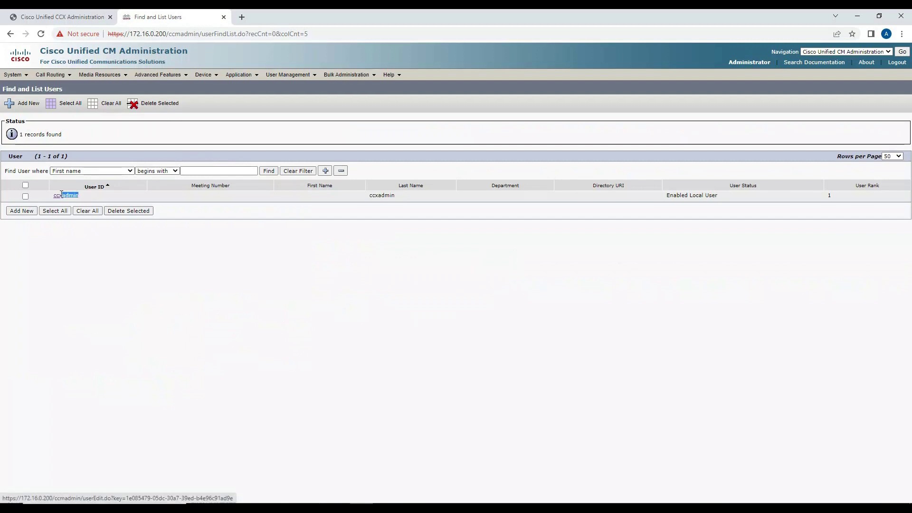
{"action": "double_click", "coordinate": [65, 197]}
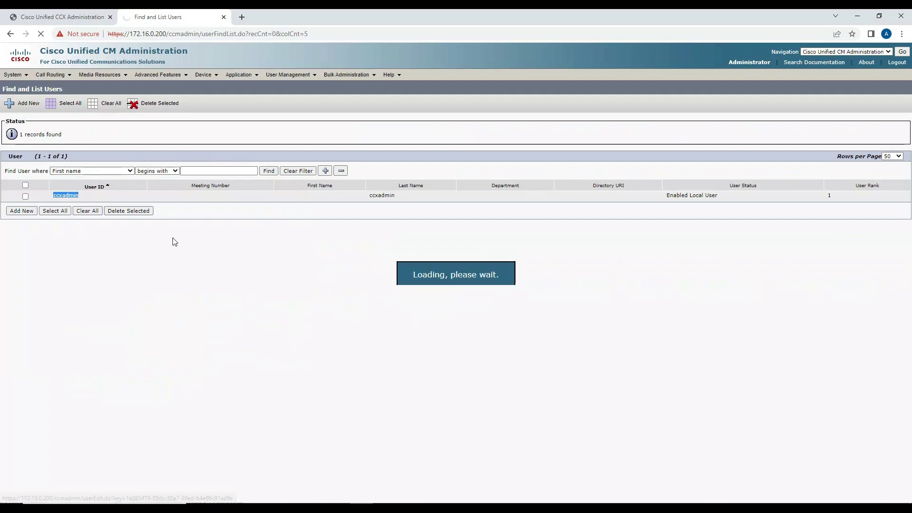
{"action": "scroll", "coordinate": [197, 215], "scroll_direction": "down", "scroll_amount": 3}
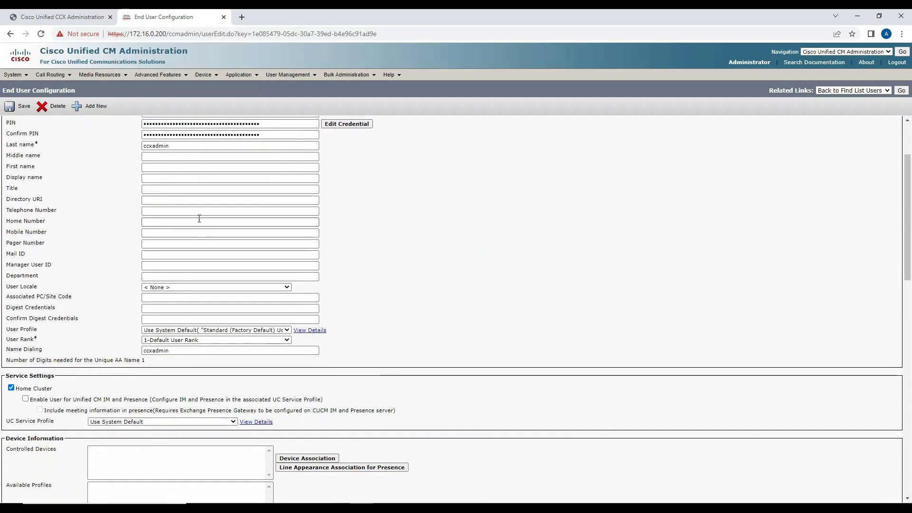
{"action": "scroll", "coordinate": [207, 220], "scroll_direction": "up", "scroll_amount": 3}
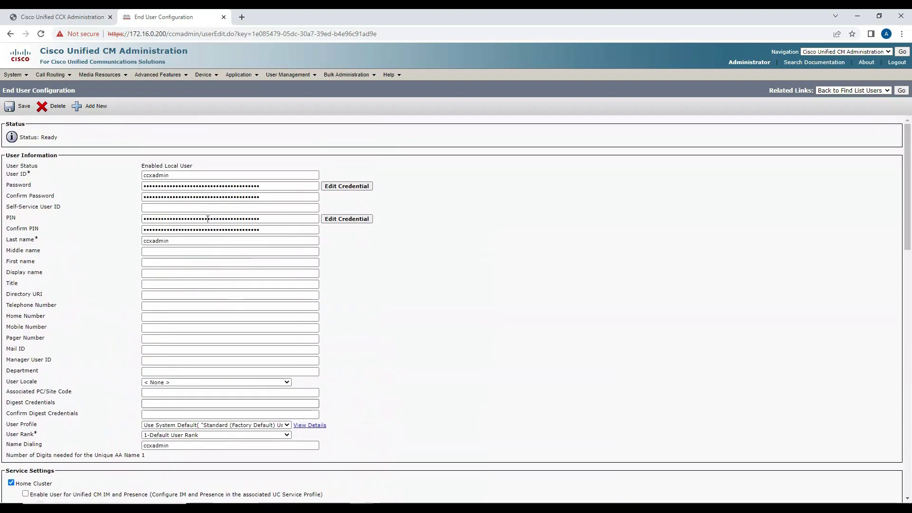
{"action": "scroll", "coordinate": [185, 204], "scroll_direction": "down", "scroll_amount": 12}
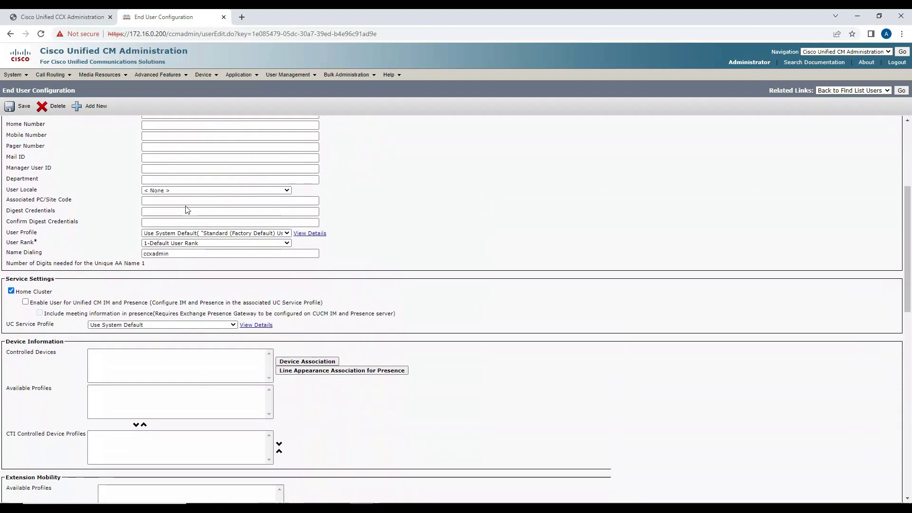
{"action": "scroll", "coordinate": [186, 210], "scroll_direction": "down", "scroll_amount": 4}
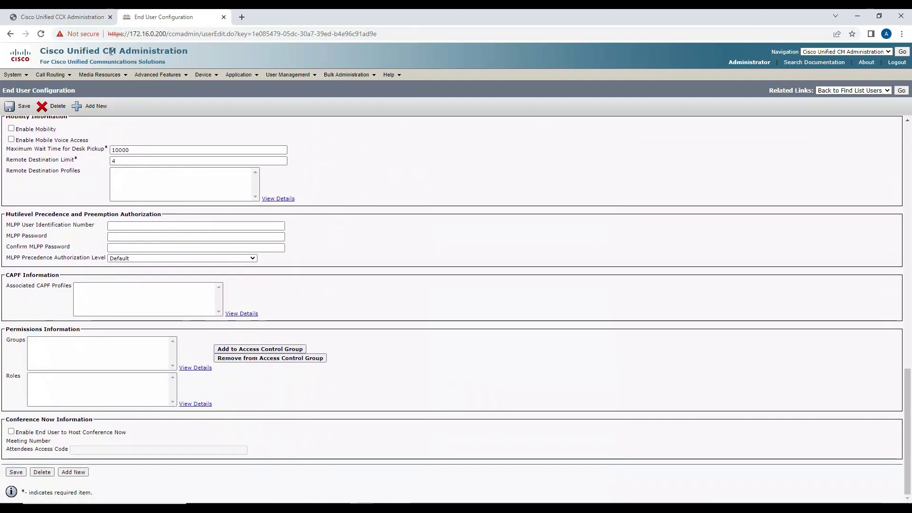
{"action": "key", "text": "ctrl+Tab"}
Step: Add ccxadmin from Unified CM Users as CCX Administrator and finish the wizard
{"action": "left_click", "coordinate": [175, 190]}
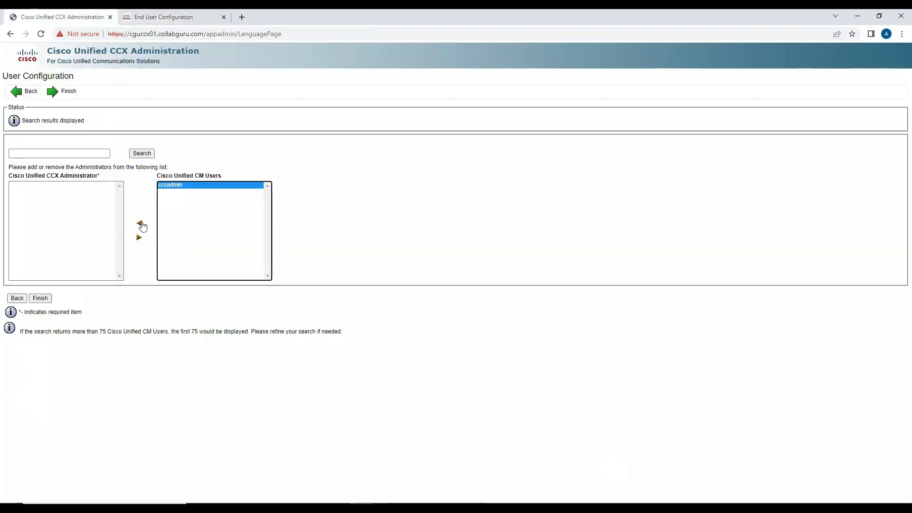
{"action": "left_click", "coordinate": [139, 222]}
{"action": "left_click", "coordinate": [49, 297]}
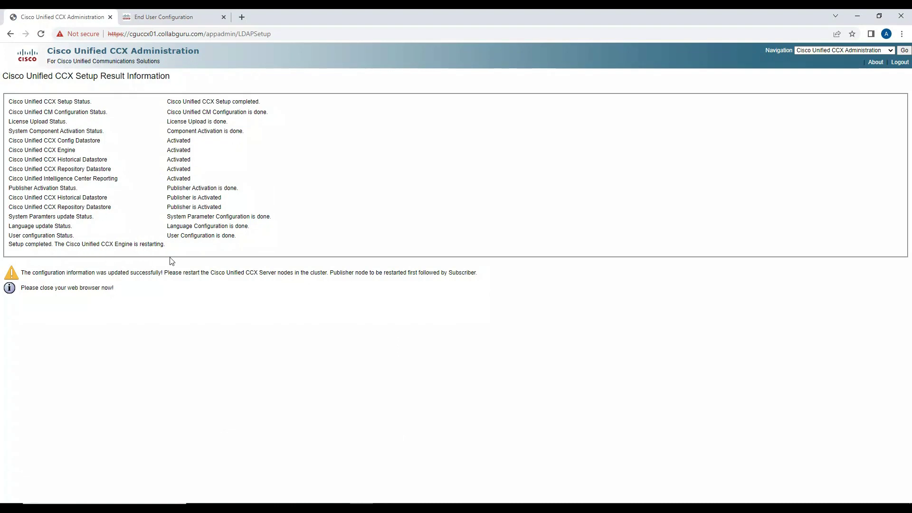
Step: Review the Setup Result messages, setup page address, and component status rows
{"action": "left_click_drag", "start_coordinate": [38, 272], "coordinate": [275, 283]}
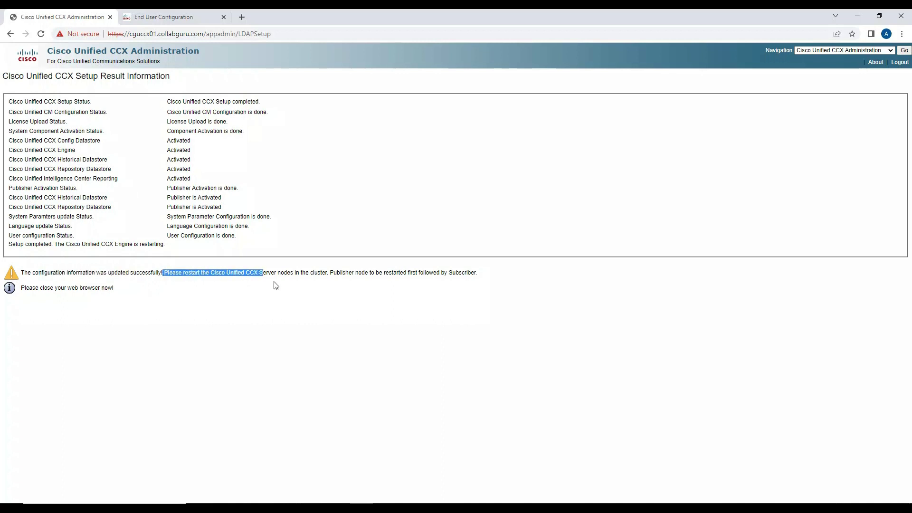
{"action": "left_click", "coordinate": [332, 274]}
{"action": "left_click_drag", "start_coordinate": [332, 274], "coordinate": [385, 287]}
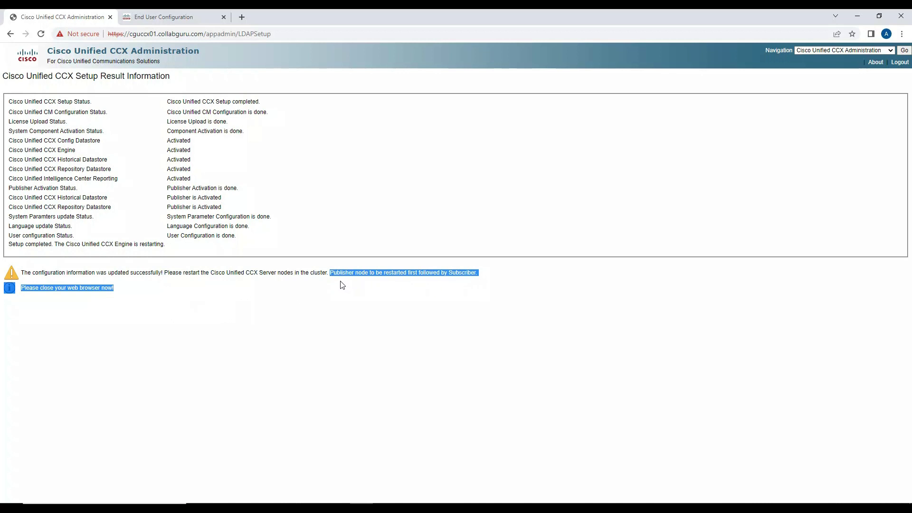
{"action": "left_click", "coordinate": [214, 34]}
{"action": "left_click", "coordinate": [294, 34], "text": "shift"}
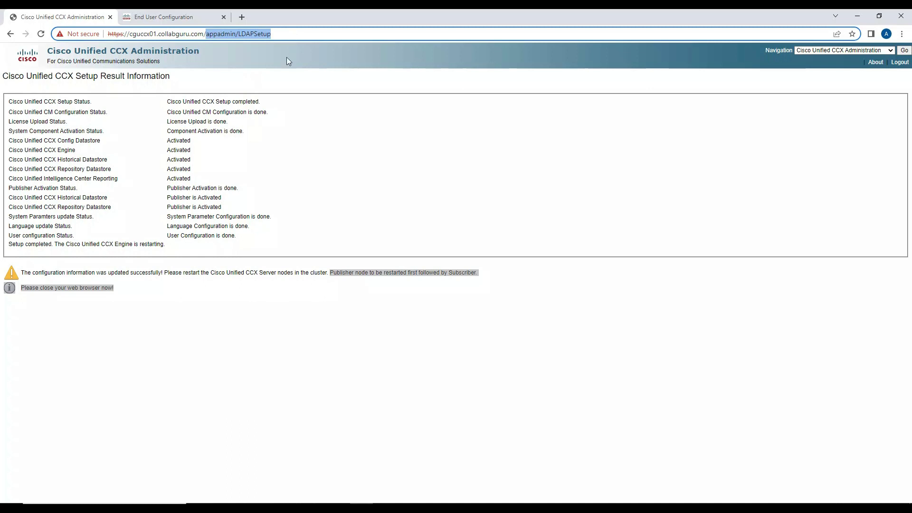
{"action": "left_click", "coordinate": [191, 105], "text": "shift"}
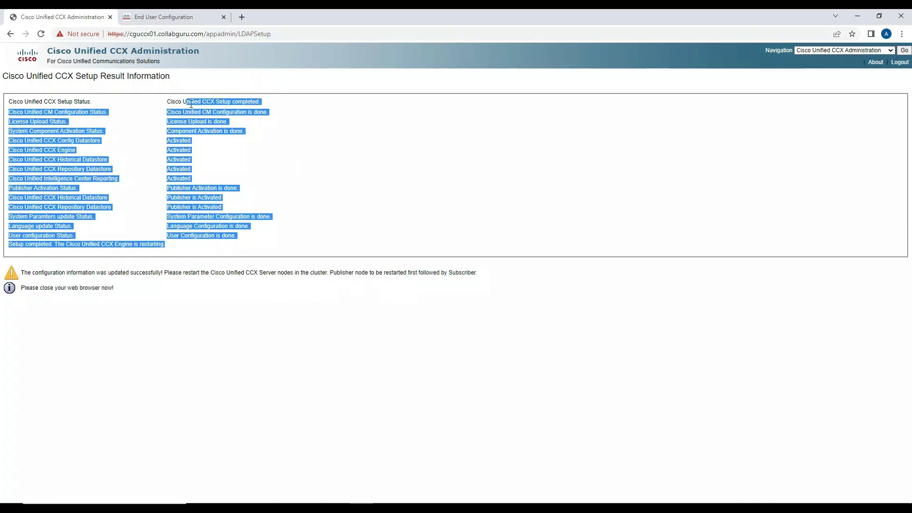
{"action": "left_click_drag", "start_coordinate": [191, 104], "coordinate": [275, 209]}
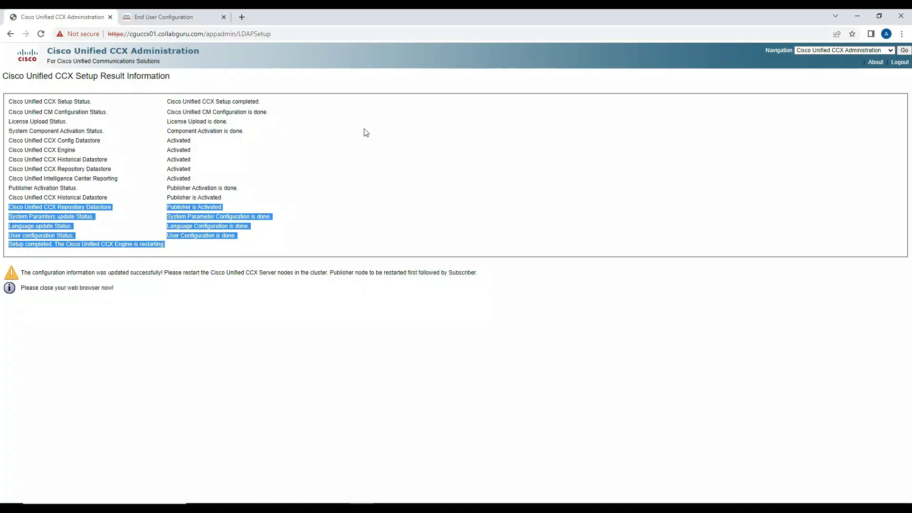
{"action": "left_click", "coordinate": [355, 165]}
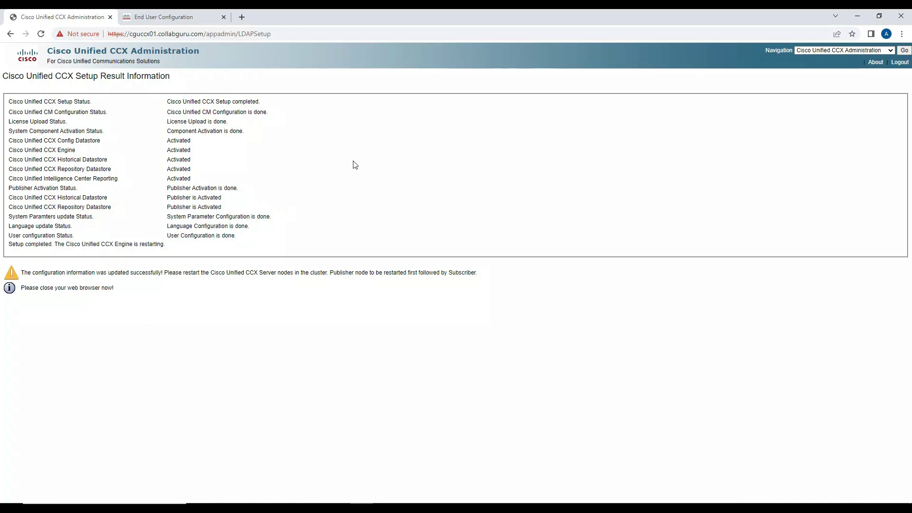